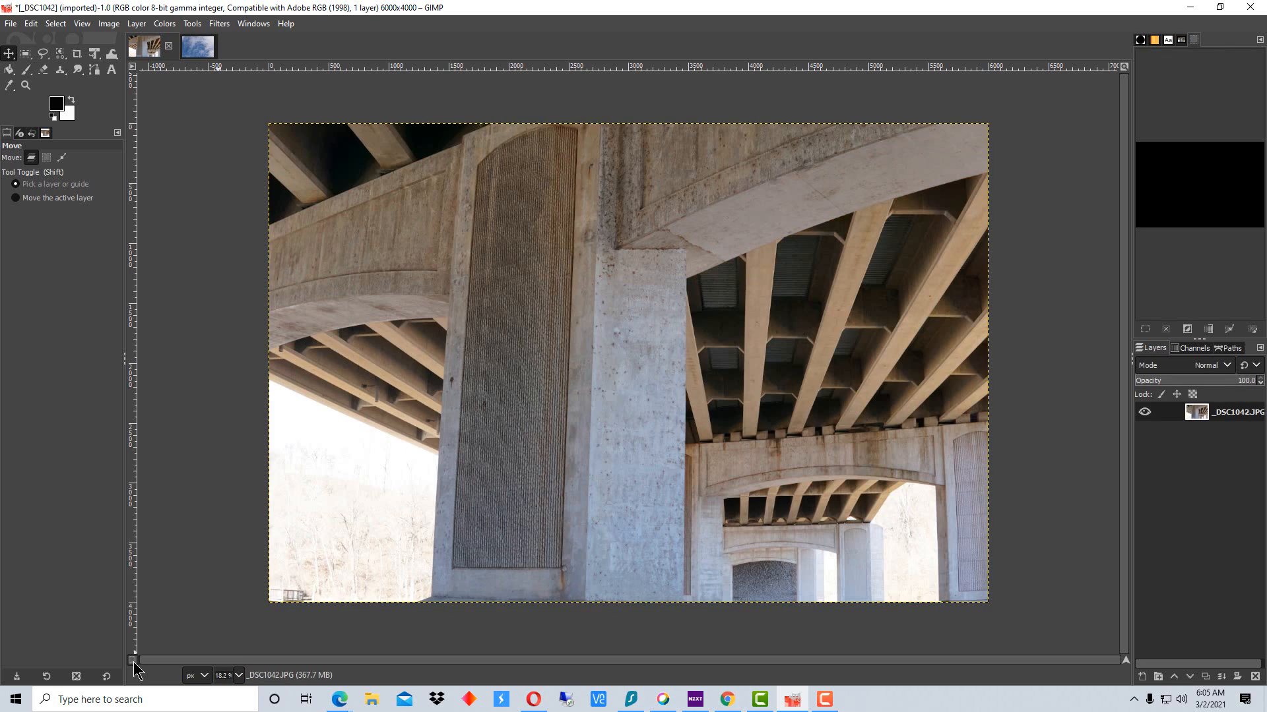
Step: Turn on the quick mask and set its opacity to 100
left_click(133, 663)
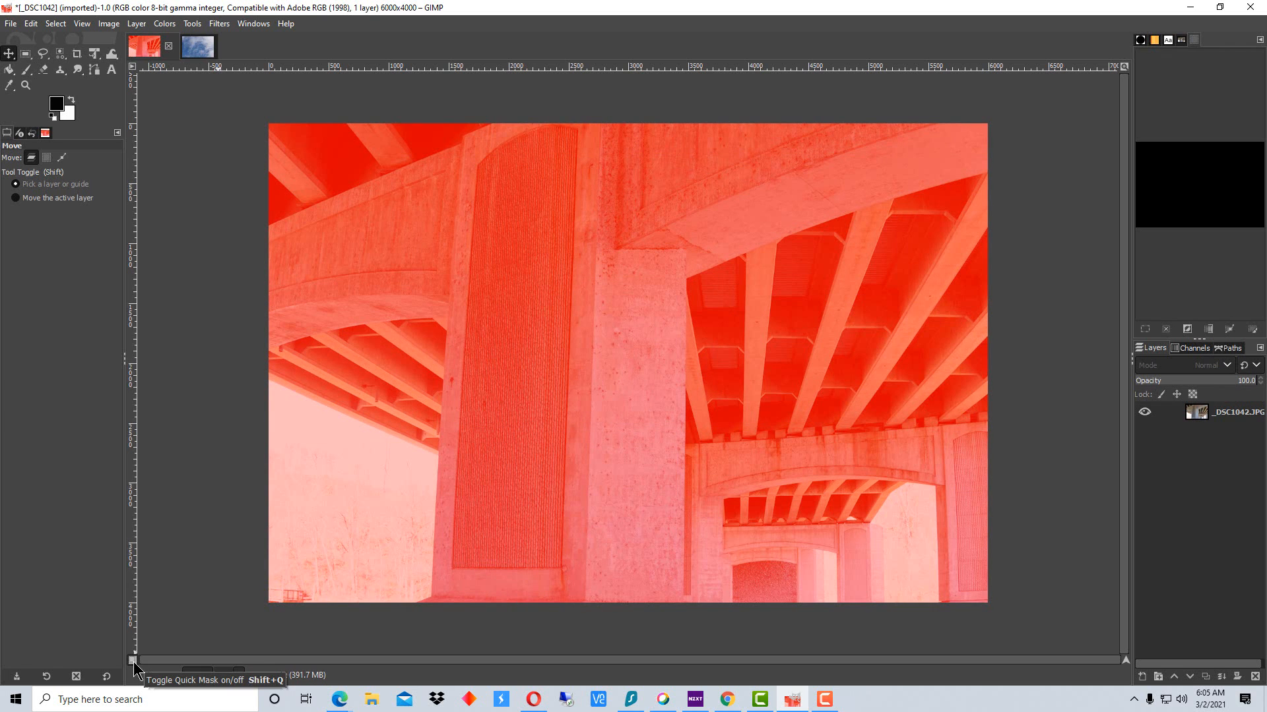
right_click(134, 665)
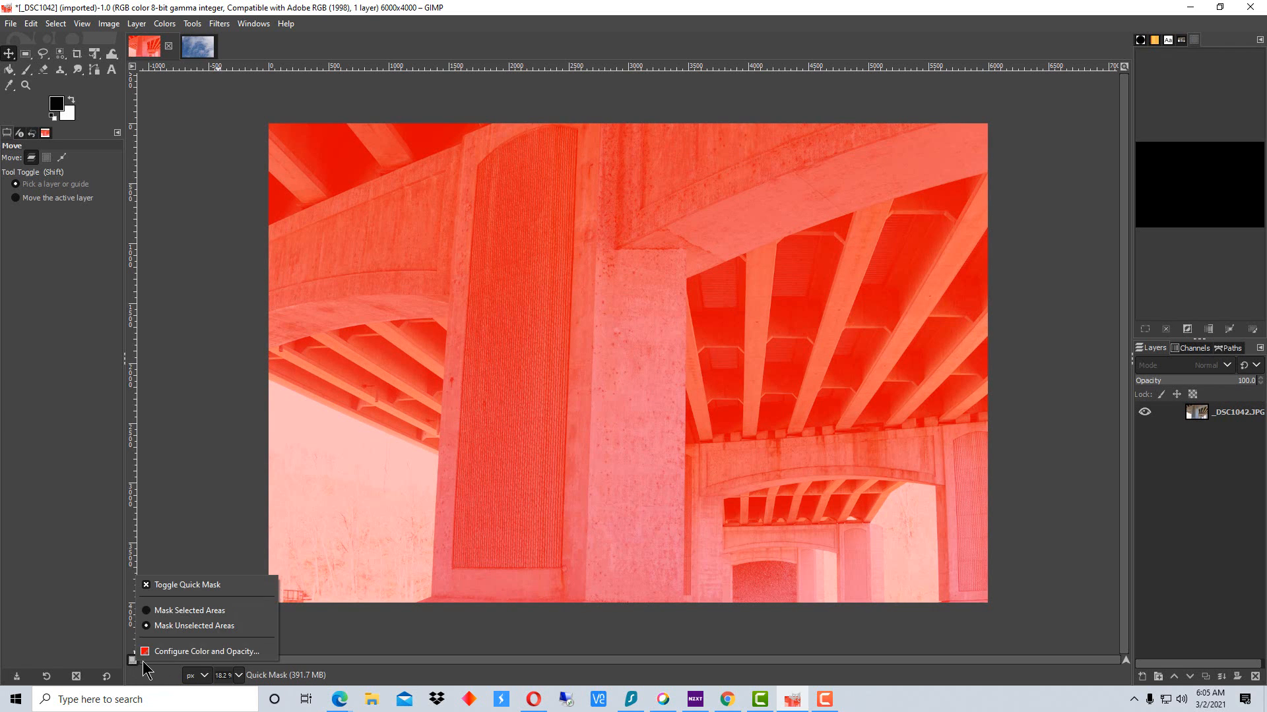
left_click(168, 648)
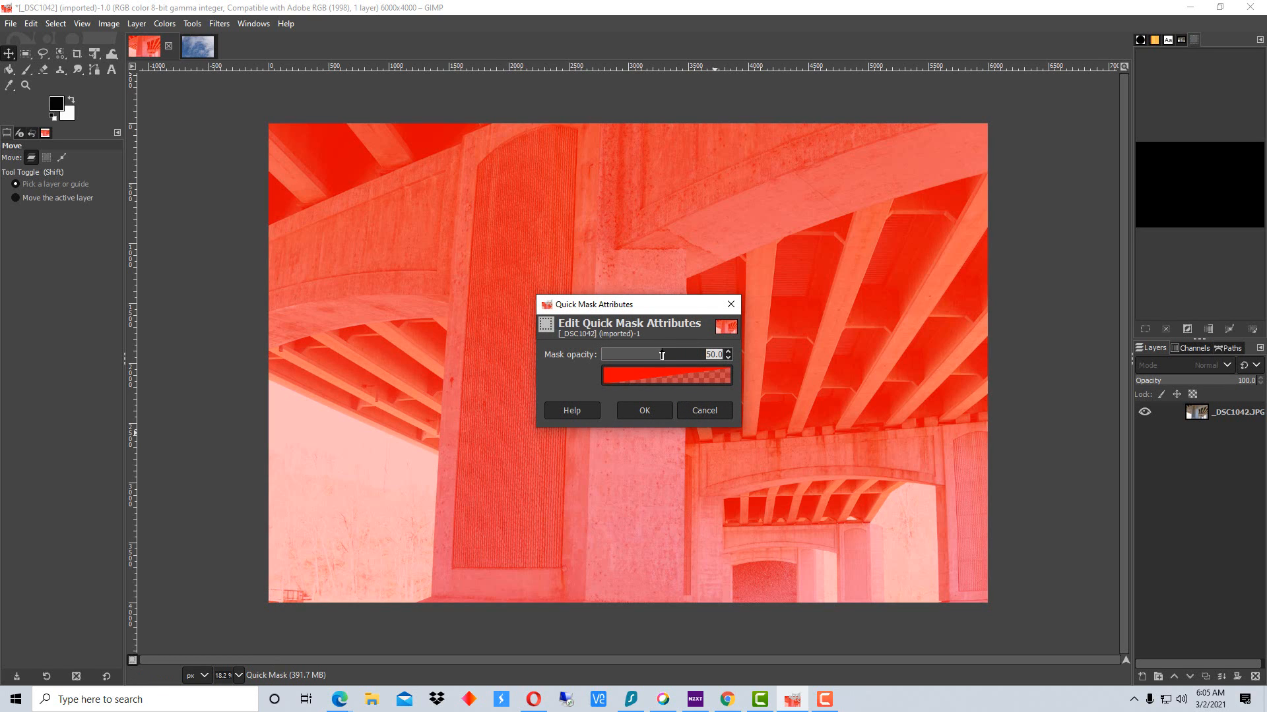
left_click_drag(662, 354, 730, 358)
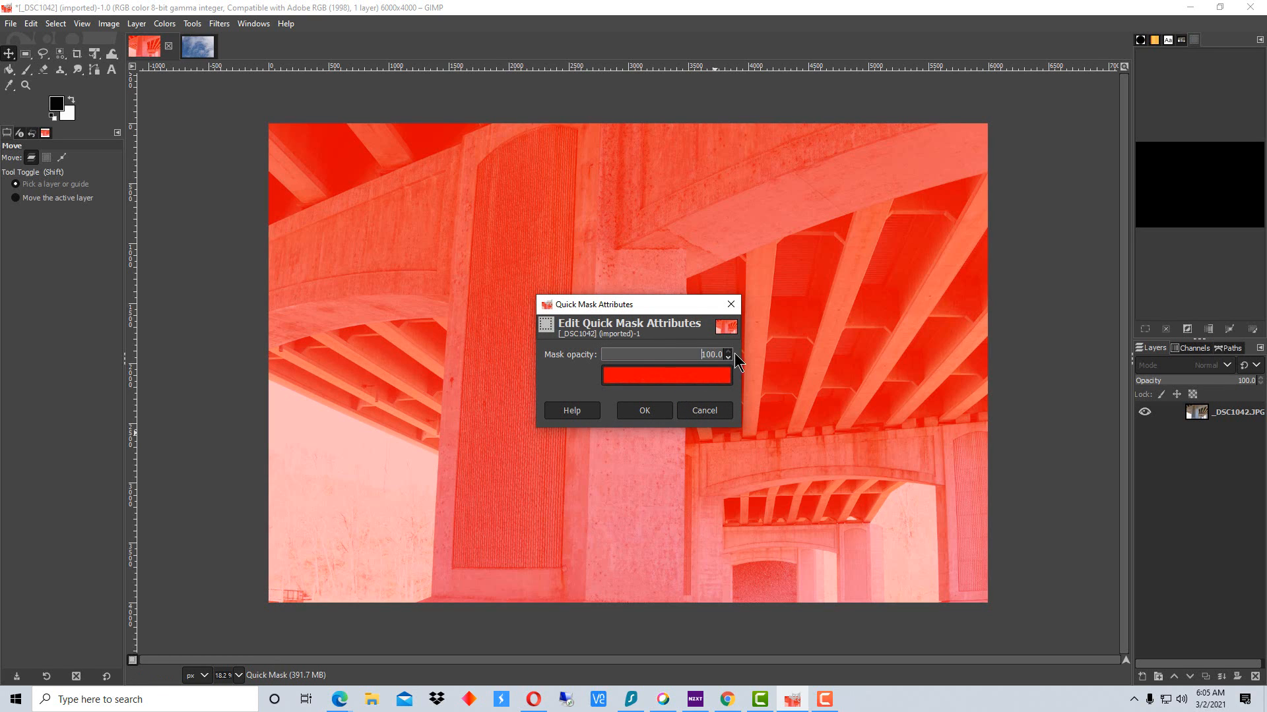
left_click(645, 410)
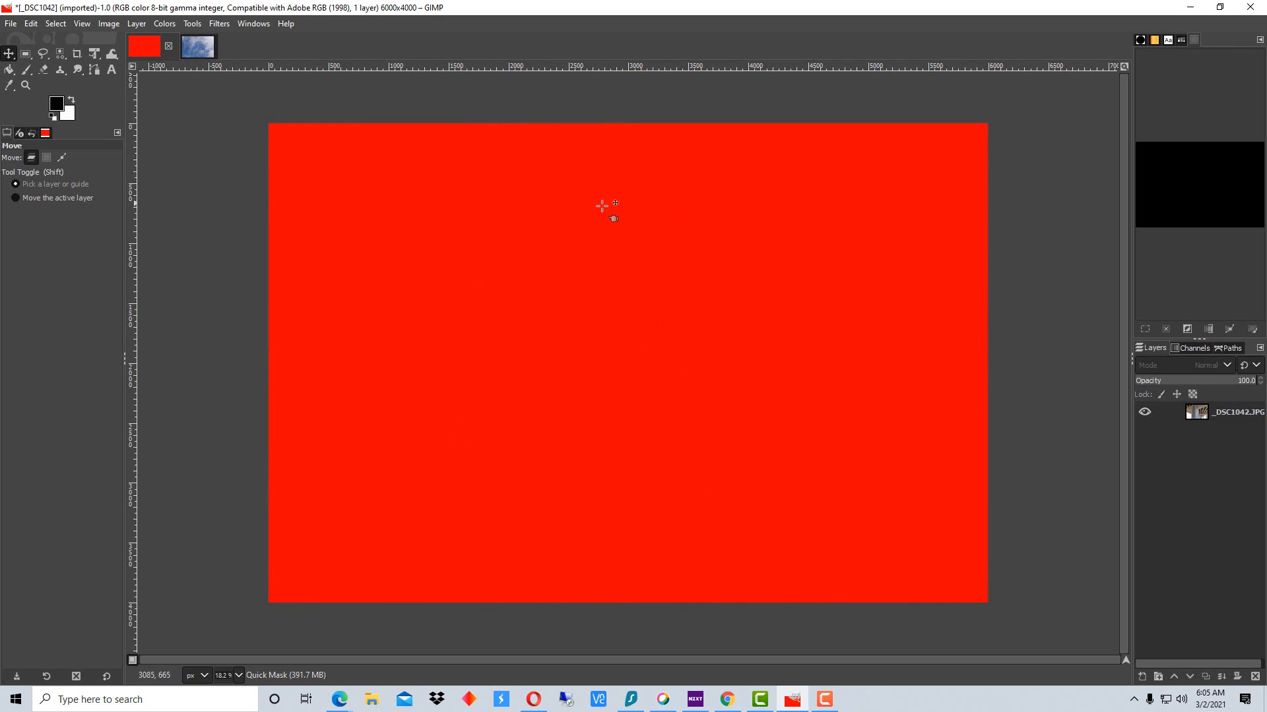
Step: Set the quick mask opacity to about 44 and turn the quick mask off
right_click(132, 659)
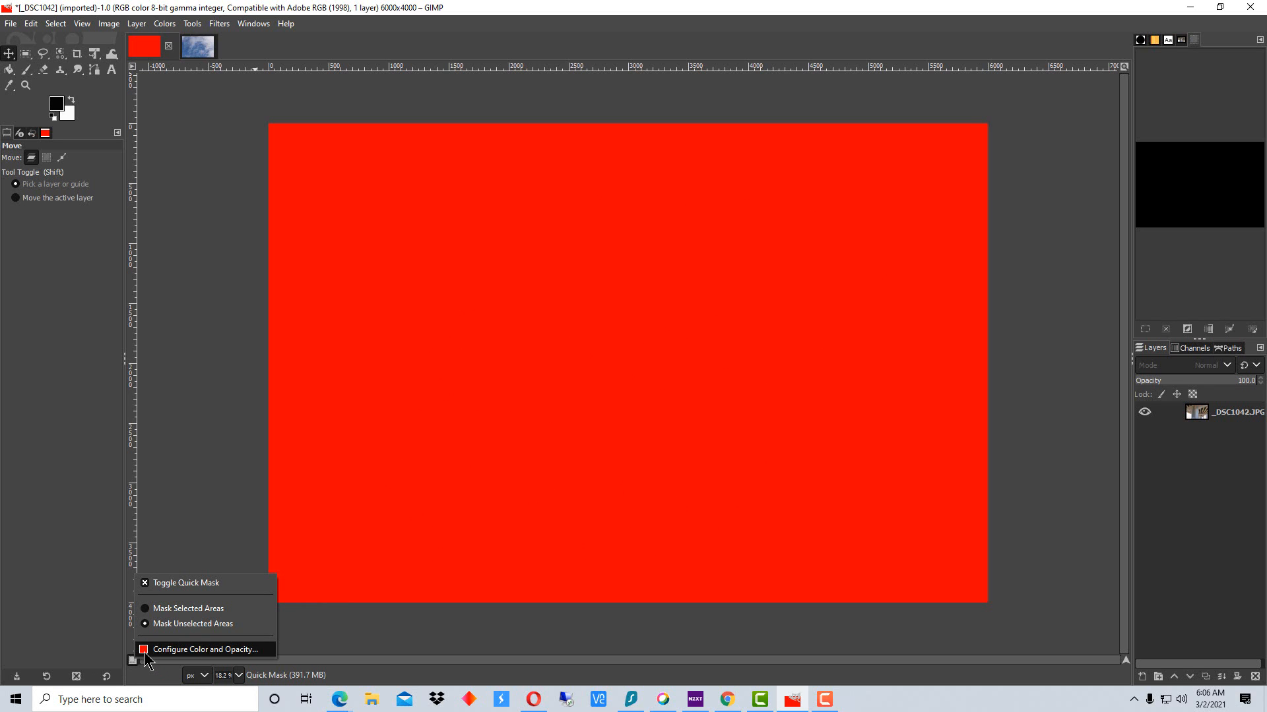
left_click(147, 652)
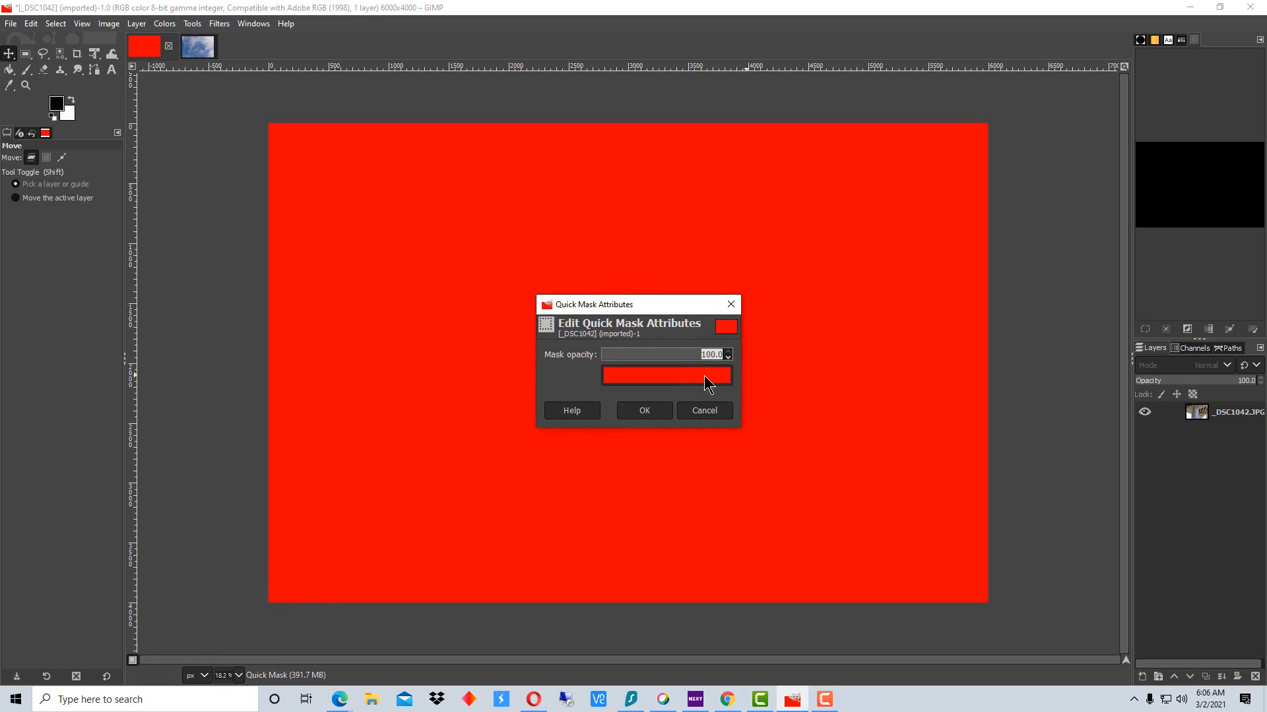
left_click_drag(721, 356, 654, 355)
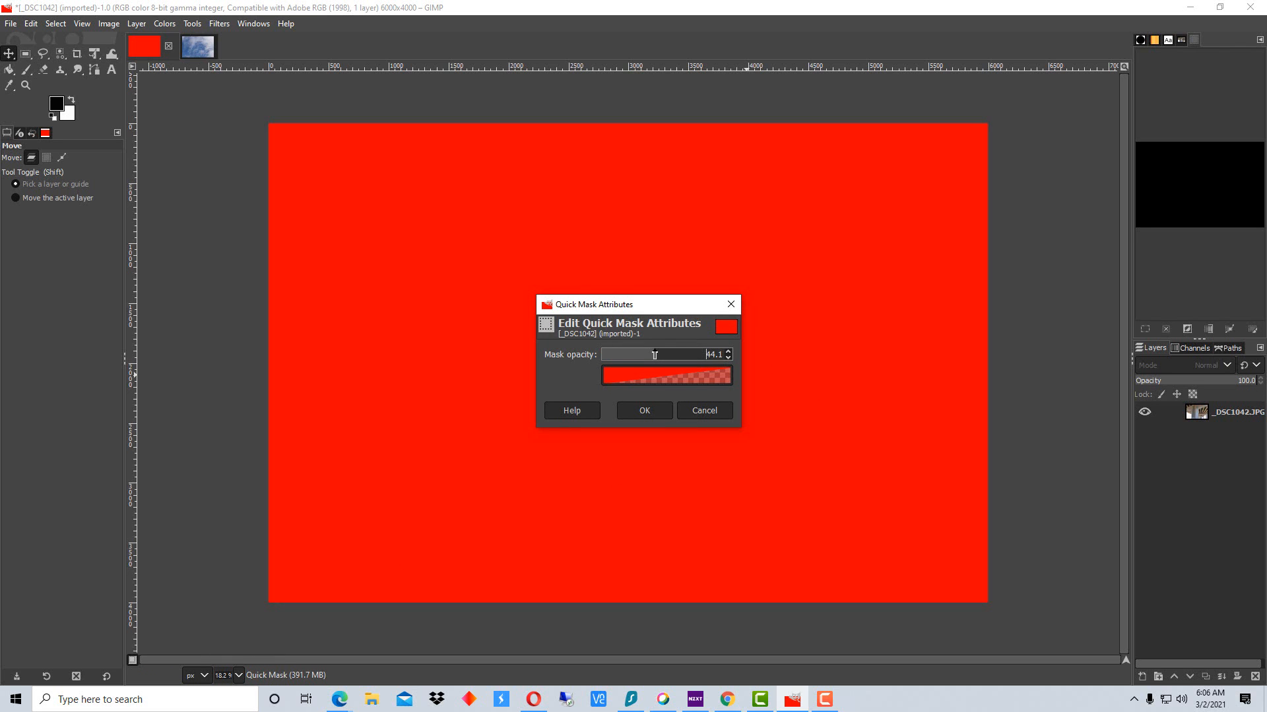
left_click(648, 412)
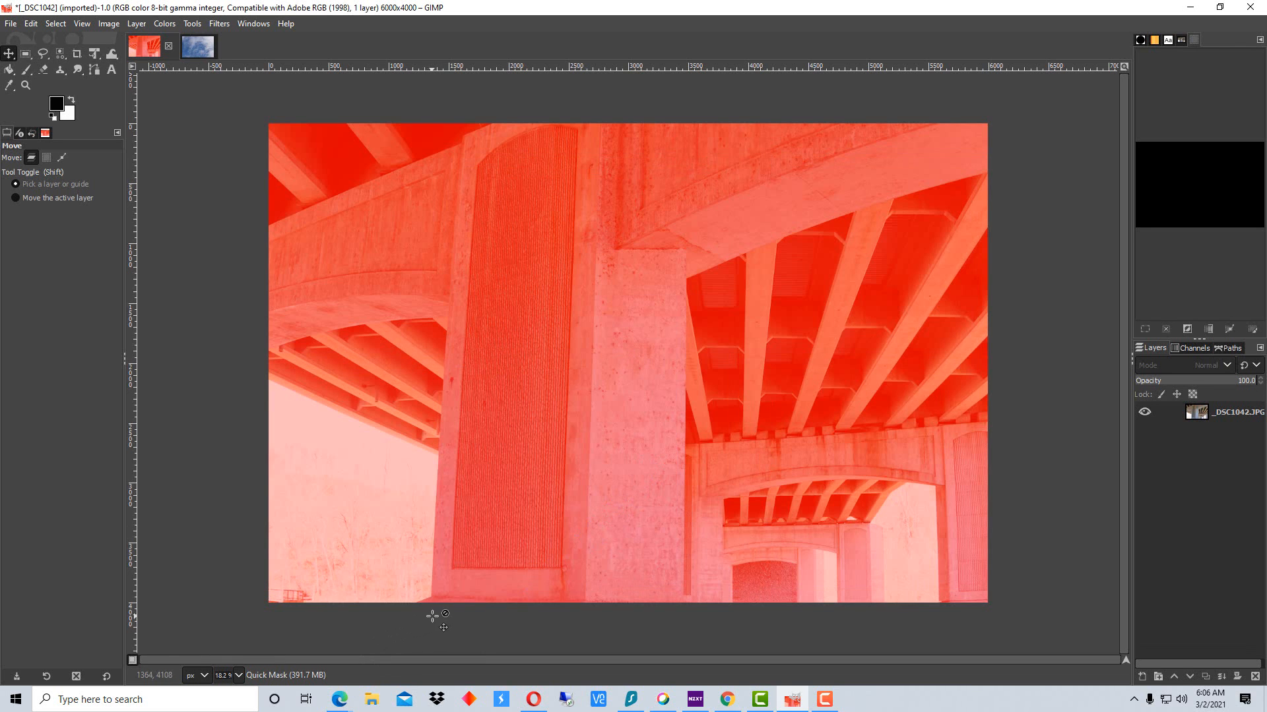
left_click(132, 660)
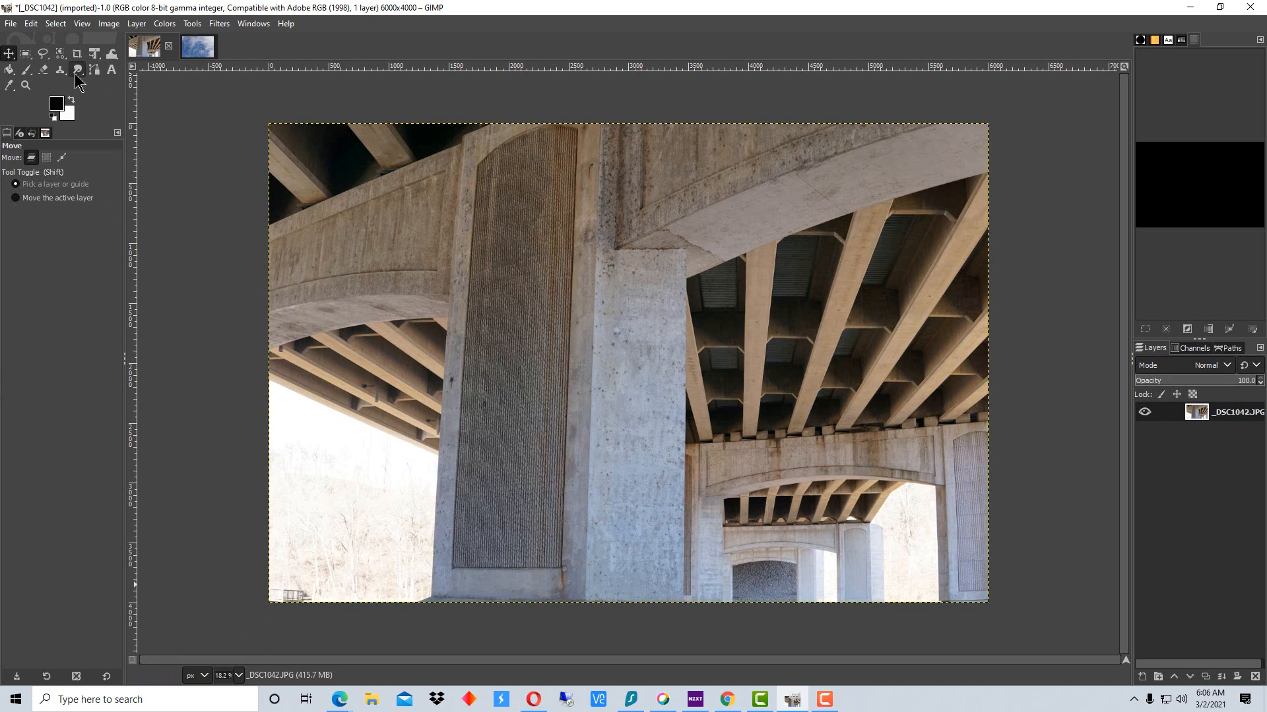
Step: Select the white sky with the Select by Color tool at threshold 15, and preview the selection as a quick mask
right_click(61, 56)
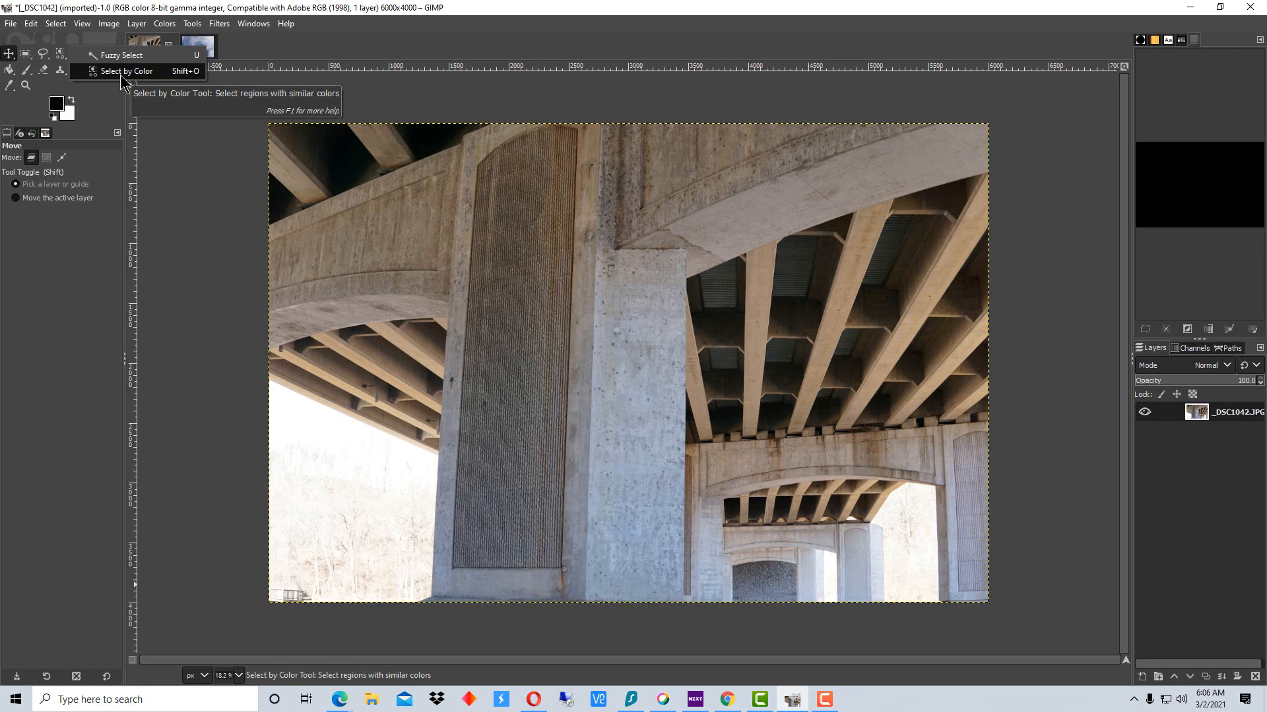
left_click(156, 74)
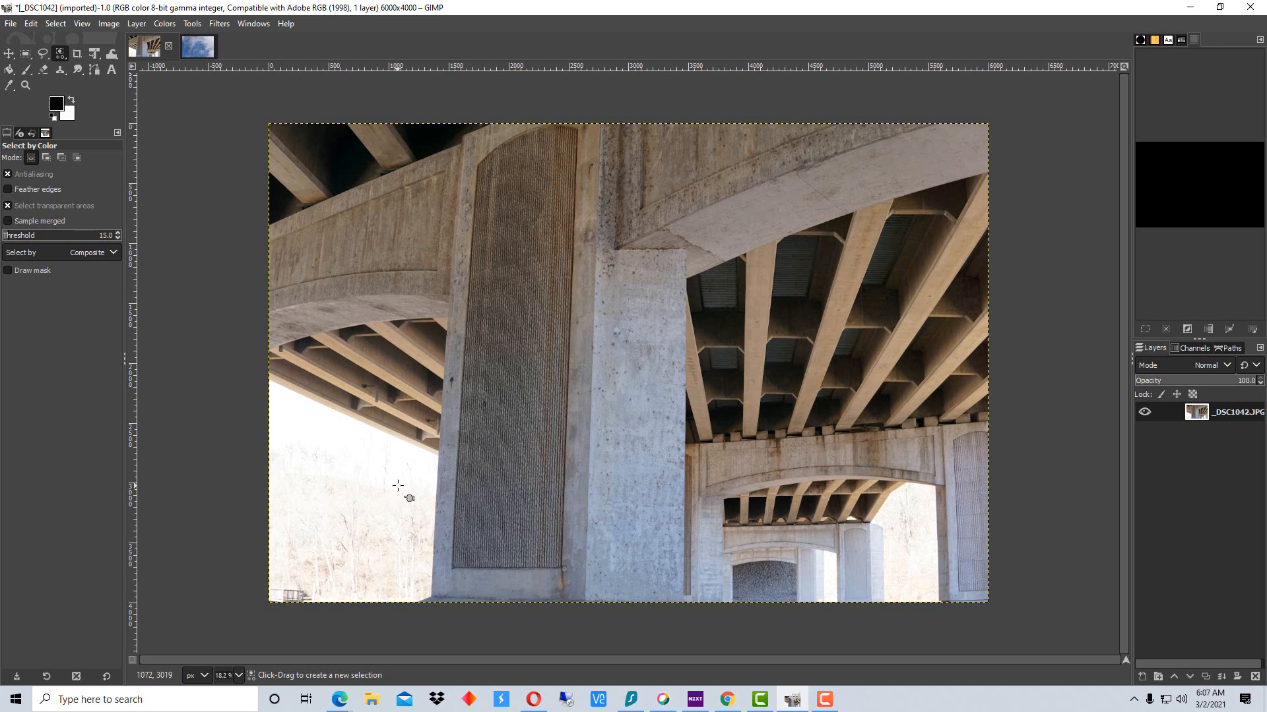
left_click(298, 412)
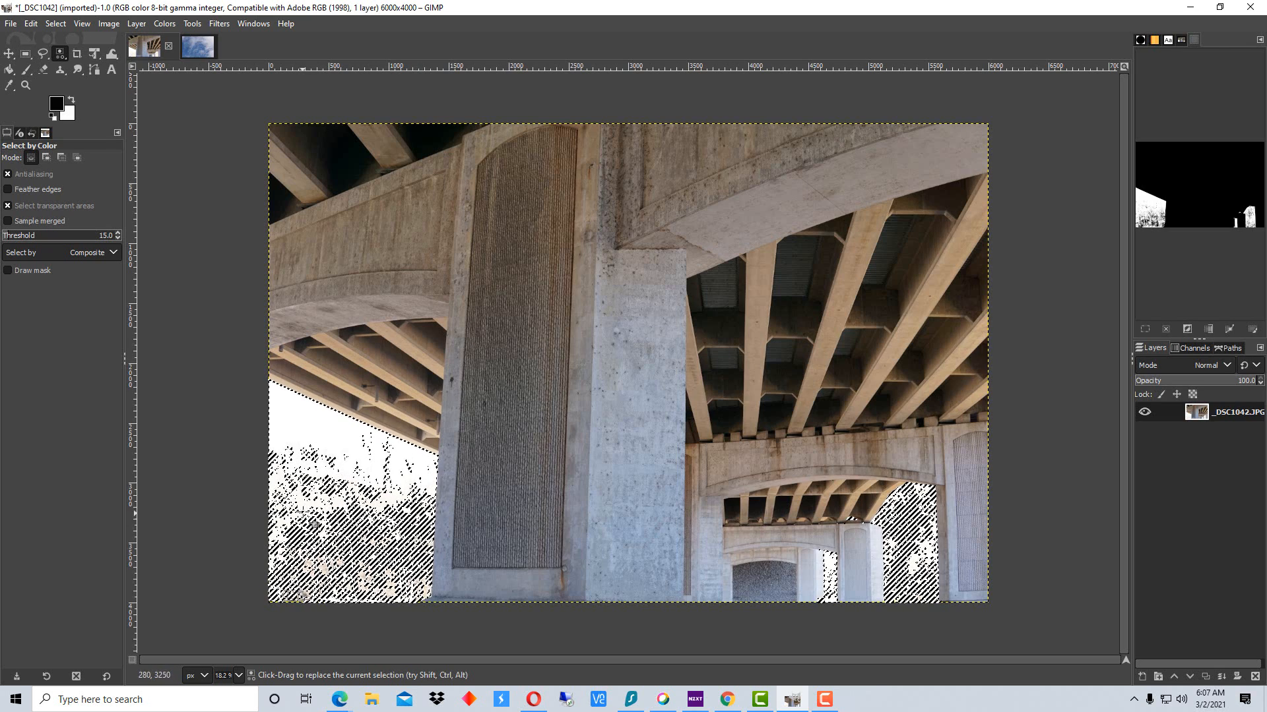
left_click(132, 659)
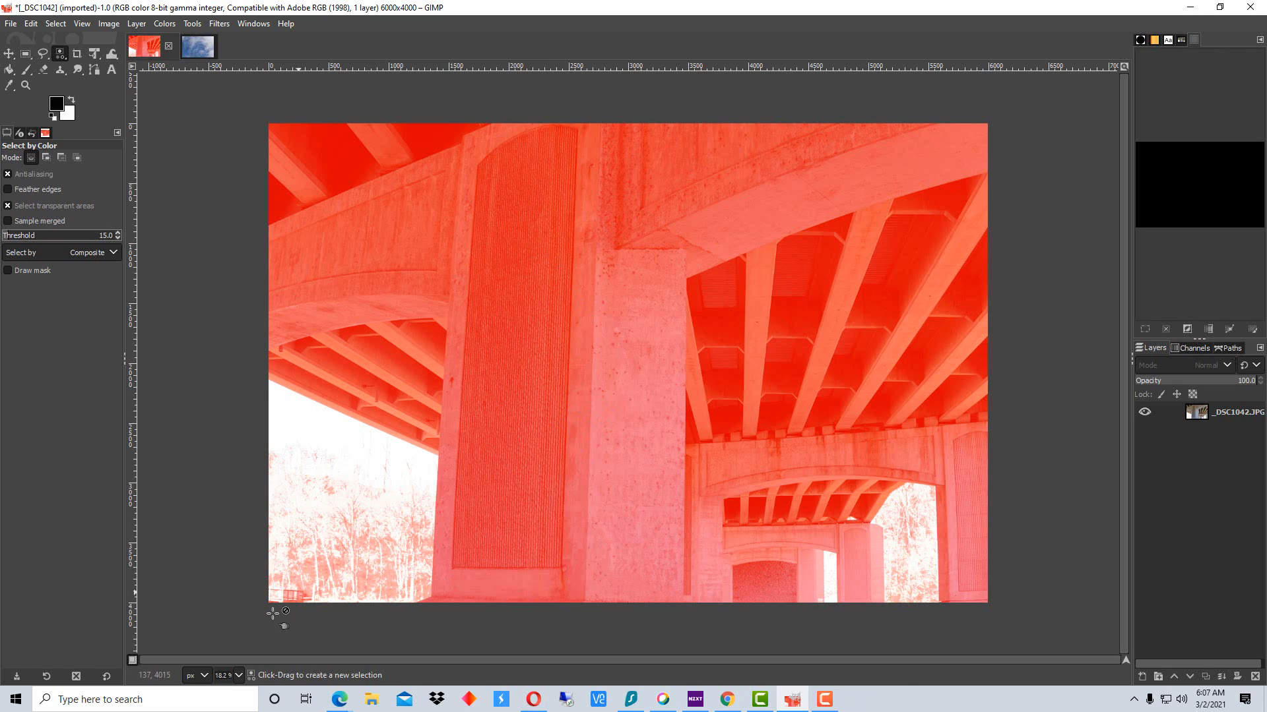
left_click(132, 659)
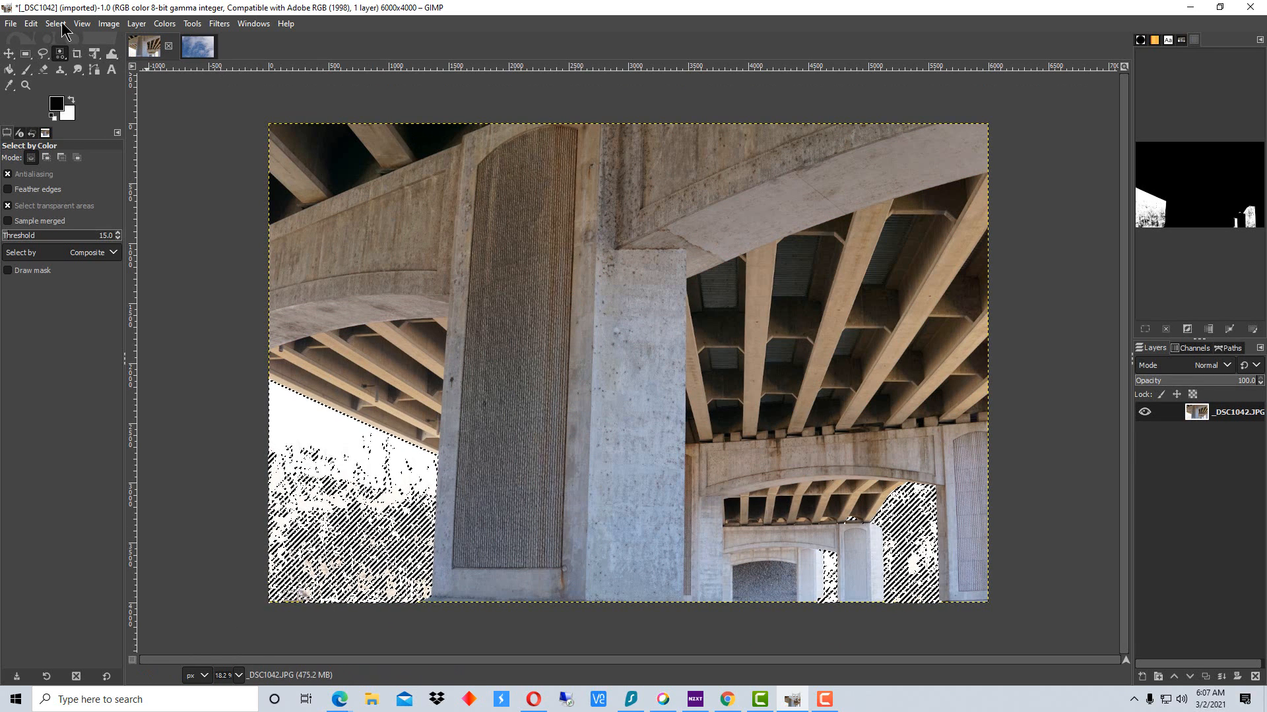
Step: Invert the sky selection and show it as a quick mask
left_click(60, 24)
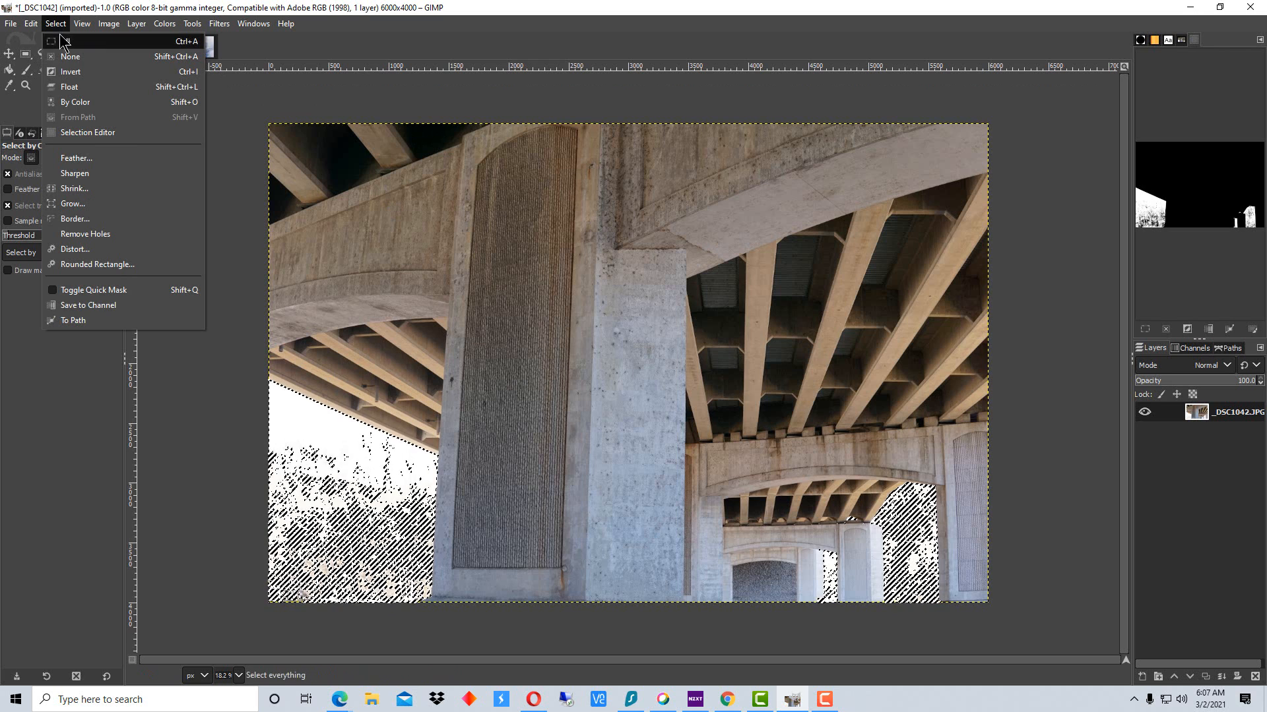
left_click(71, 78)
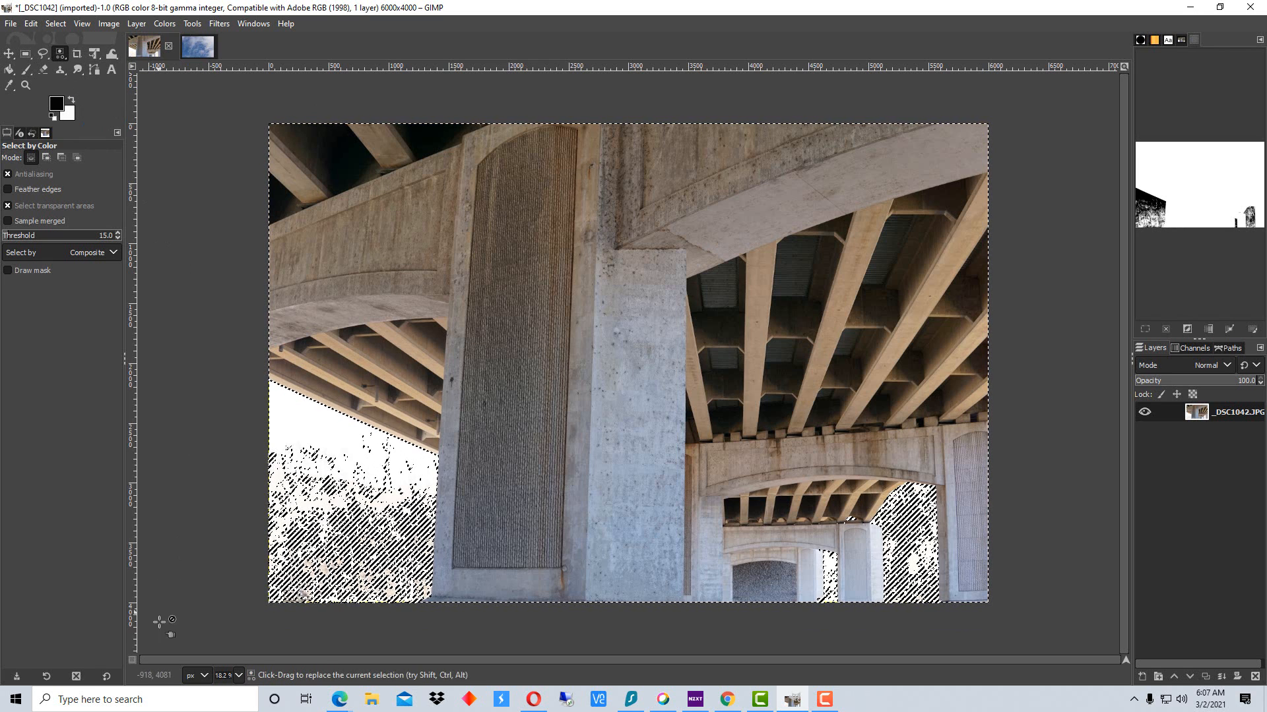
left_click(132, 661)
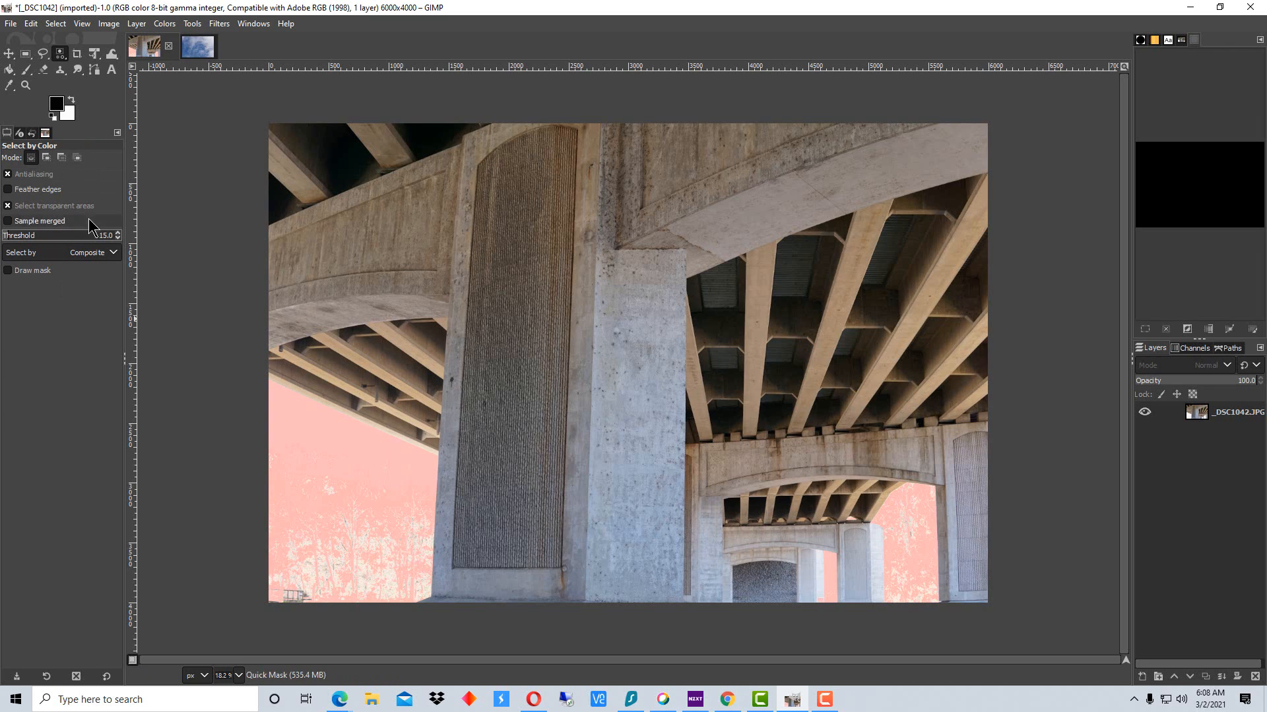
Step: Paint black with the size 102 Paintbrush over unmasked gaps among the trees, left of the large pillar
left_click(1191, 349)
left_click(25, 69)
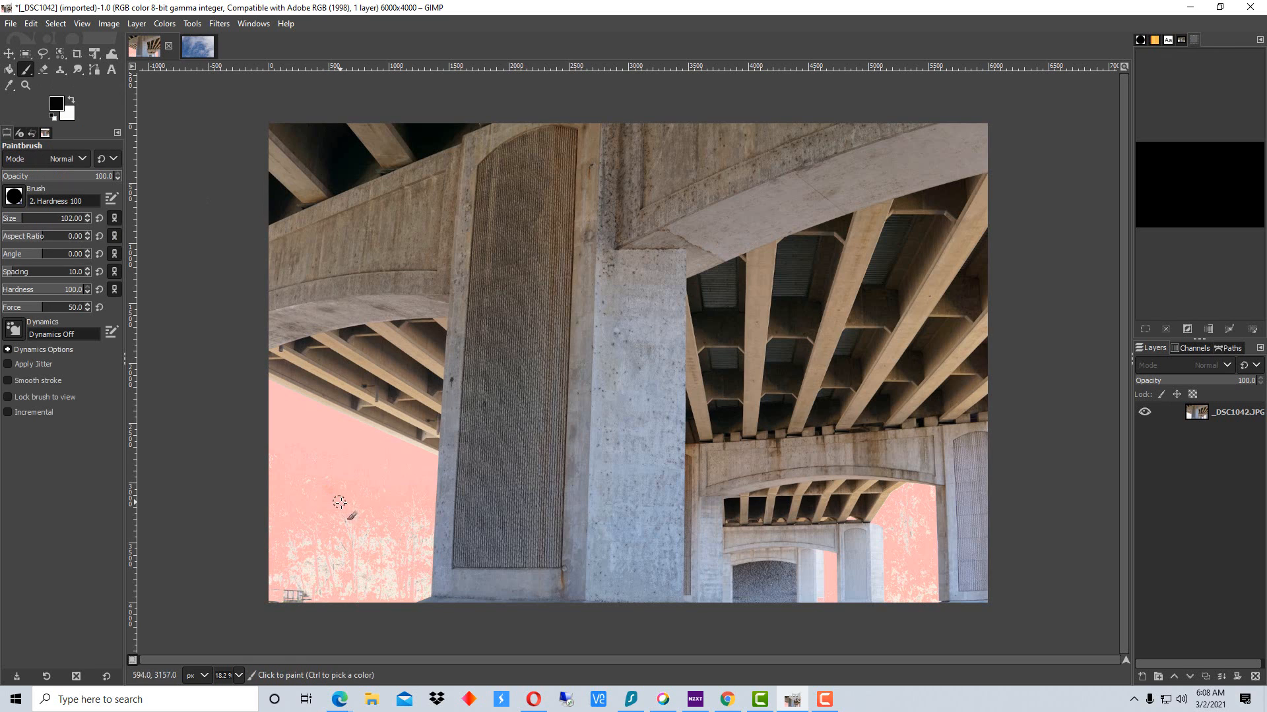
mouse_move(335, 501)
left_mouse_down()
mouse_move(344, 555)
mouse_move(350, 516)
mouse_move(333, 487)
left_mouse_up()
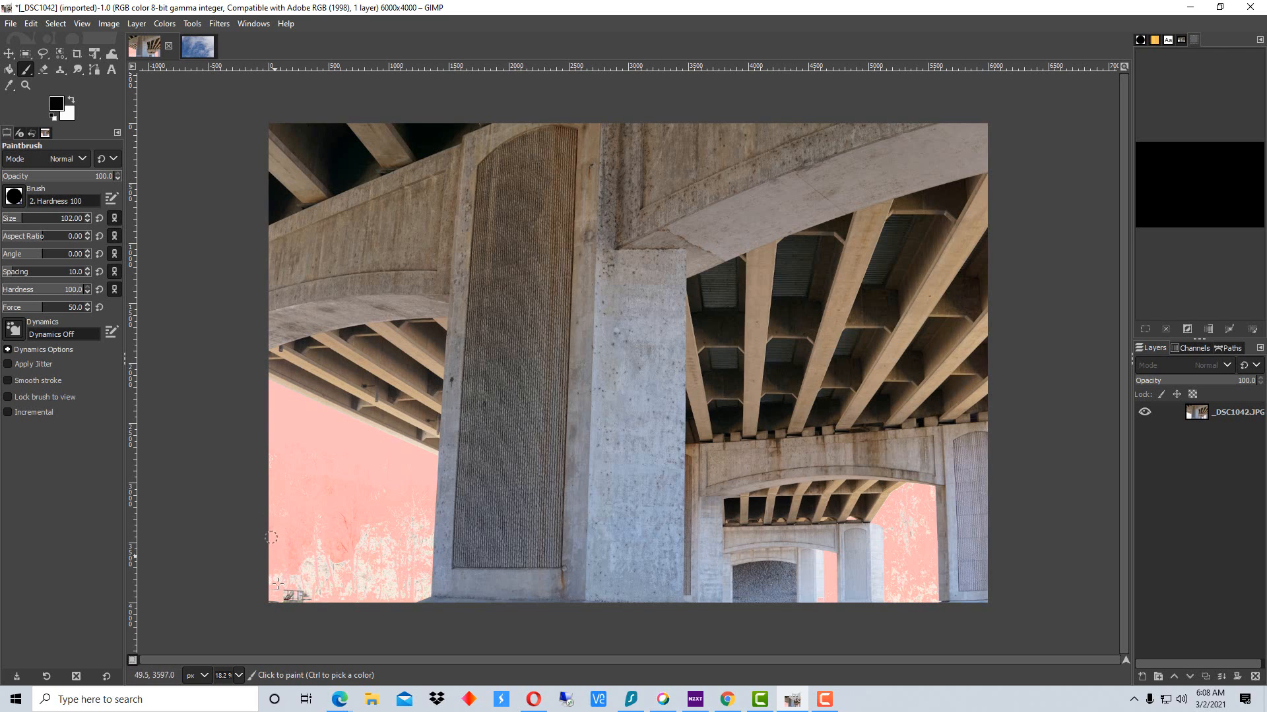
mouse_move(286, 569)
left_mouse_down()
mouse_move(318, 573)
mouse_move(300, 552)
mouse_move(314, 569)
left_mouse_up()
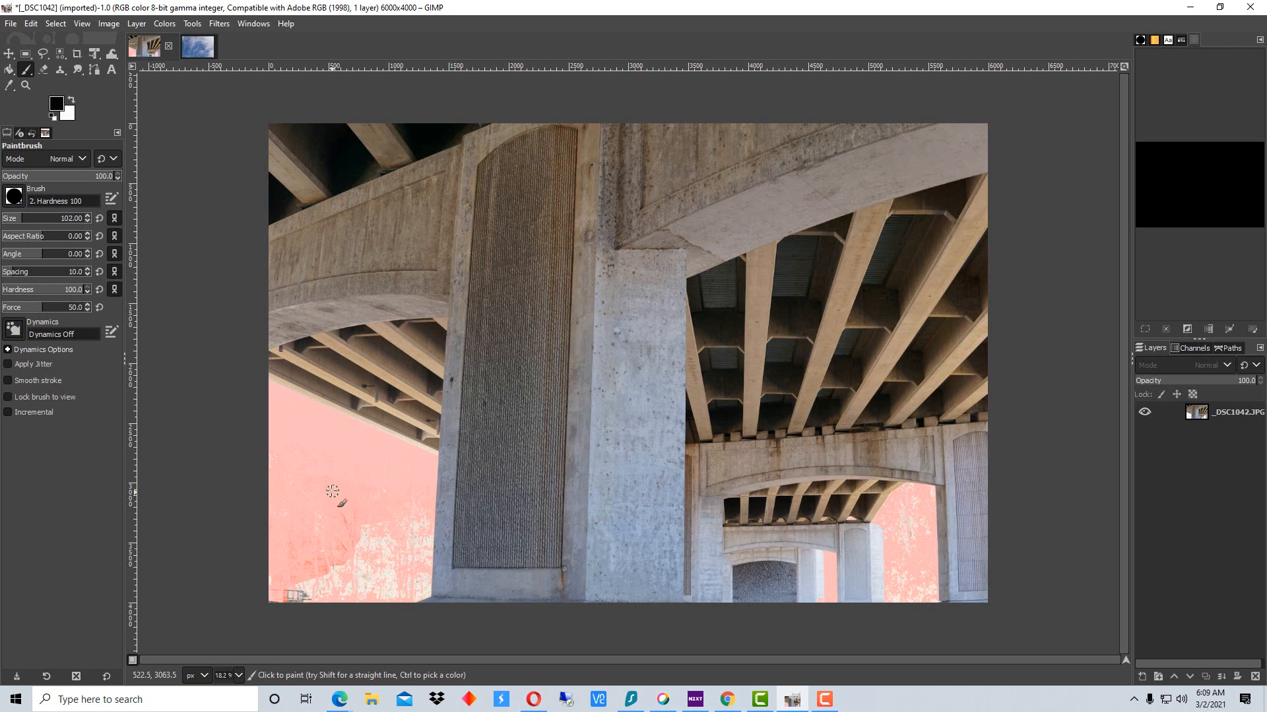
Step: Enlarge the brush to size 179 and paint over more of the unmasked trees toward the large pillar
left_click(88, 217)
mouse_move(377, 541)
left_mouse_down()
mouse_move(316, 554)
mouse_move(313, 575)
mouse_move(280, 588)
mouse_move(325, 604)
left_mouse_up()
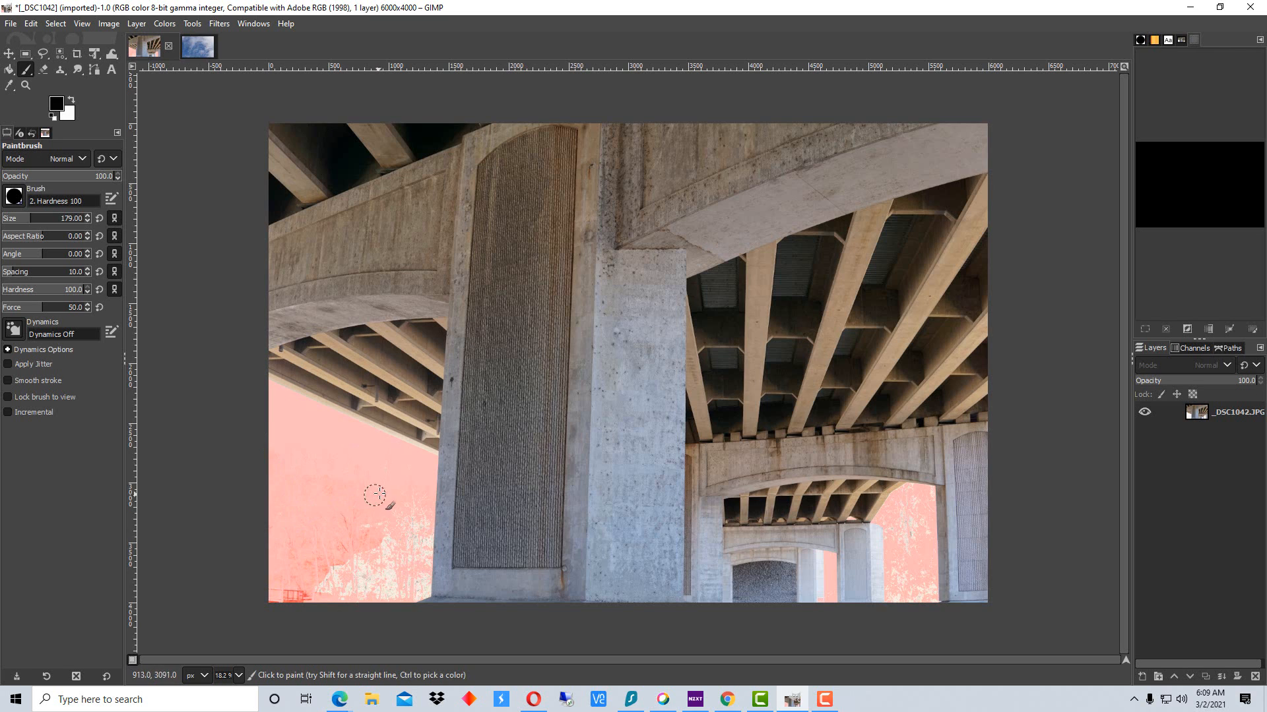
mouse_move(406, 502)
left_mouse_down()
mouse_move(400, 565)
mouse_move(334, 569)
mouse_move(384, 548)
mouse_move(316, 585)
mouse_move(364, 595)
mouse_move(387, 581)
left_mouse_up()
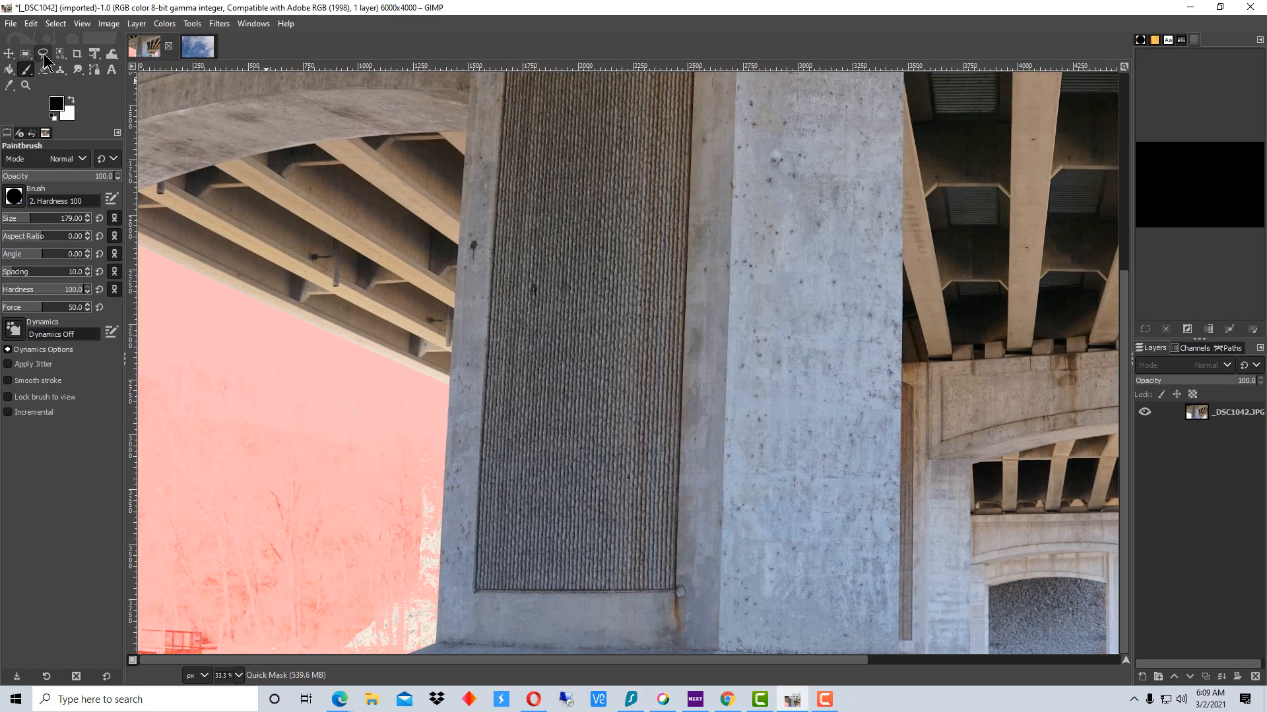
Step: Draw a polygonal Free Select selection around the background beside the large pillar, following the pillar's edge and the image's lower edge
left_click(45, 55)
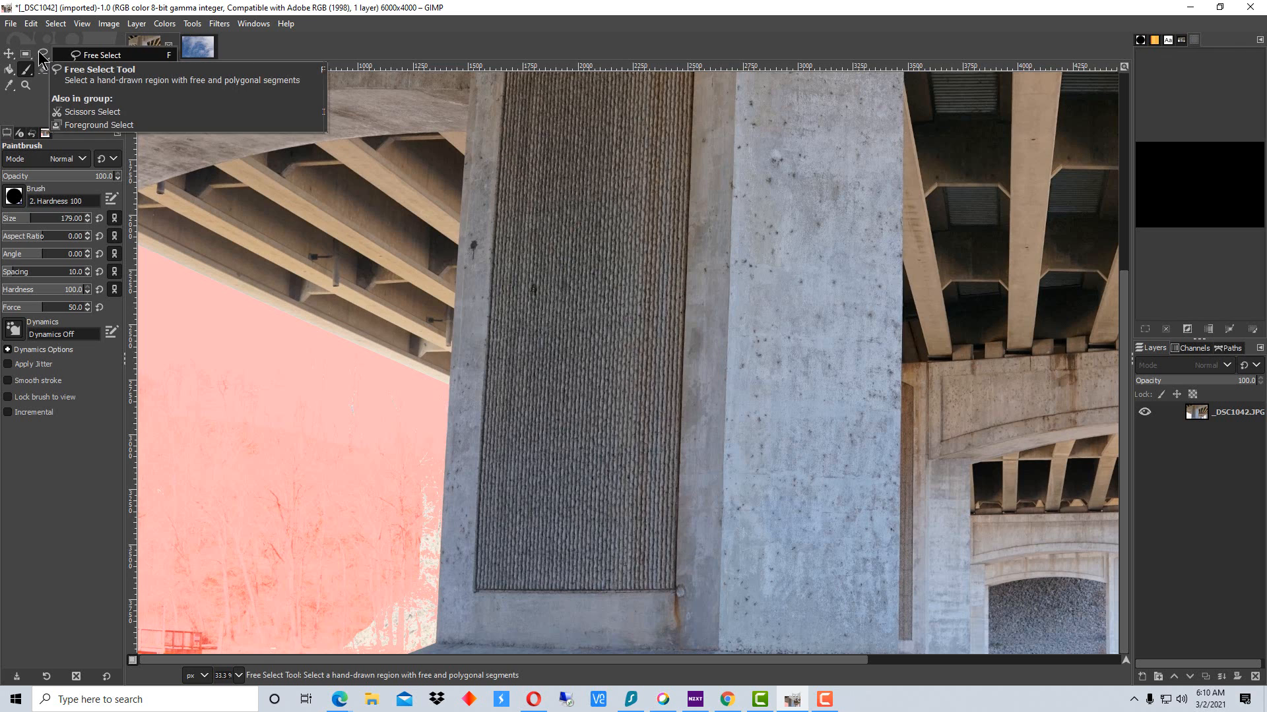
left_click(103, 55)
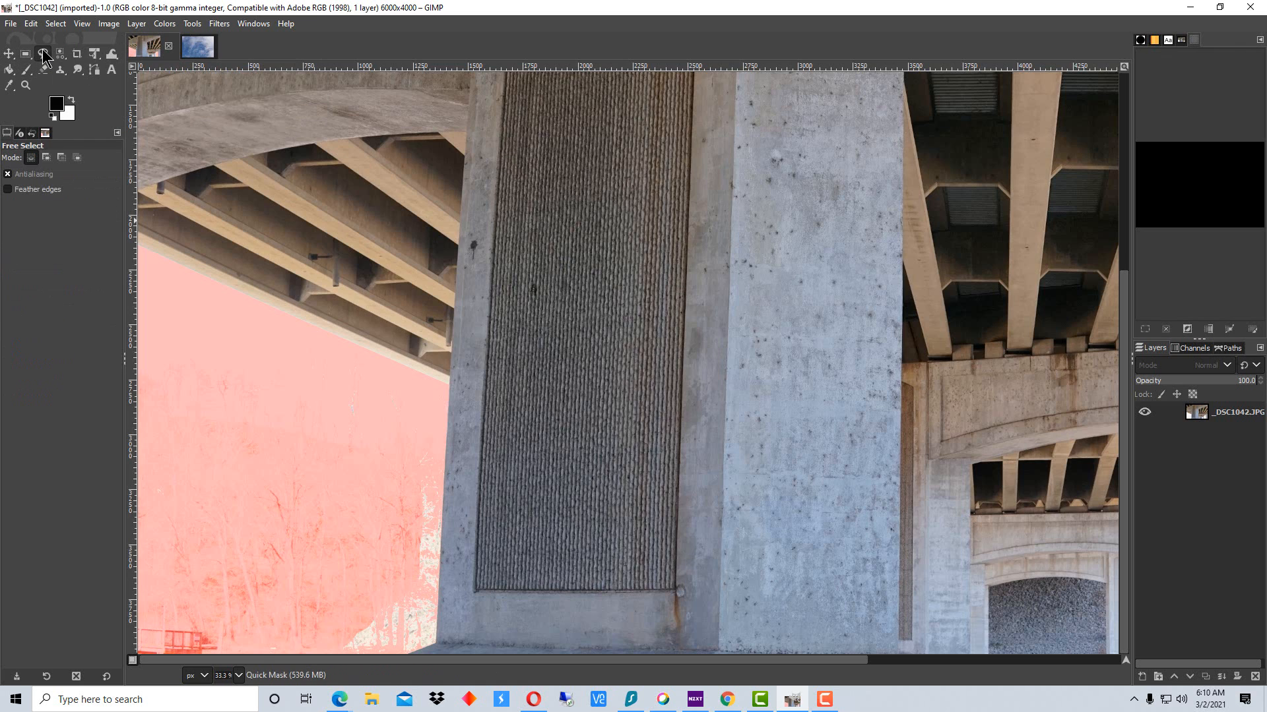
left_click(450, 386)
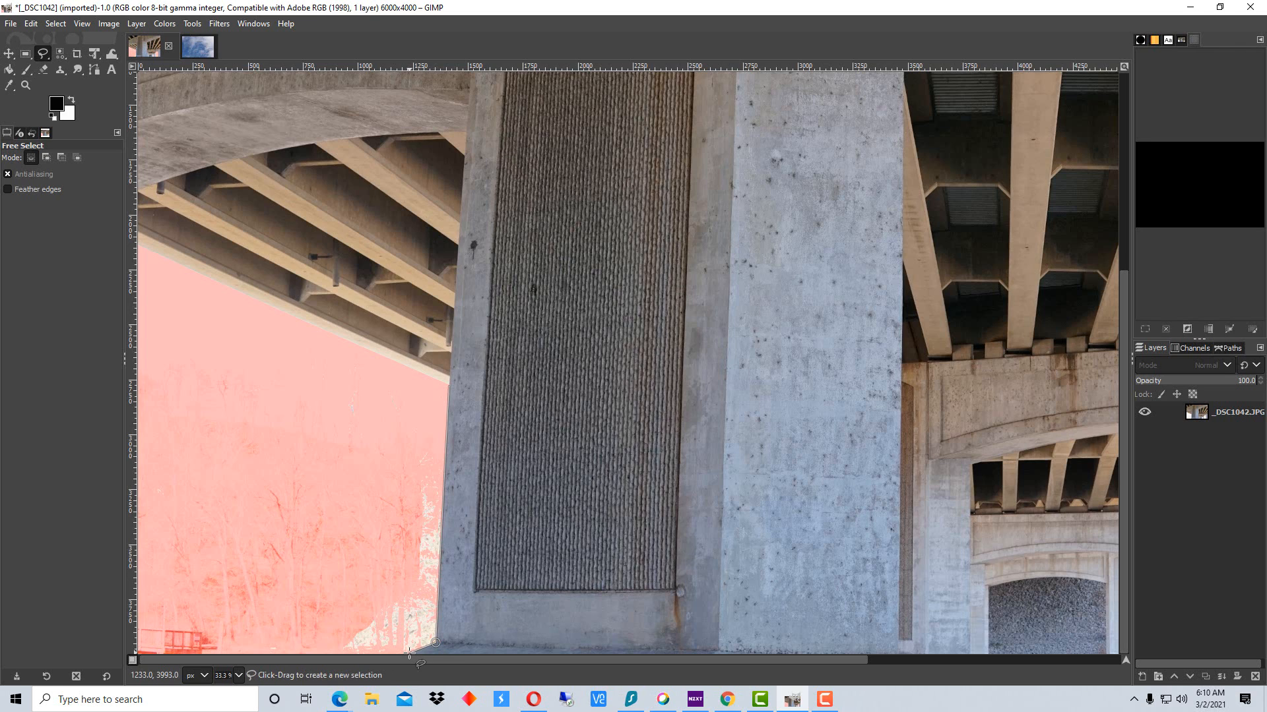
left_click(408, 653)
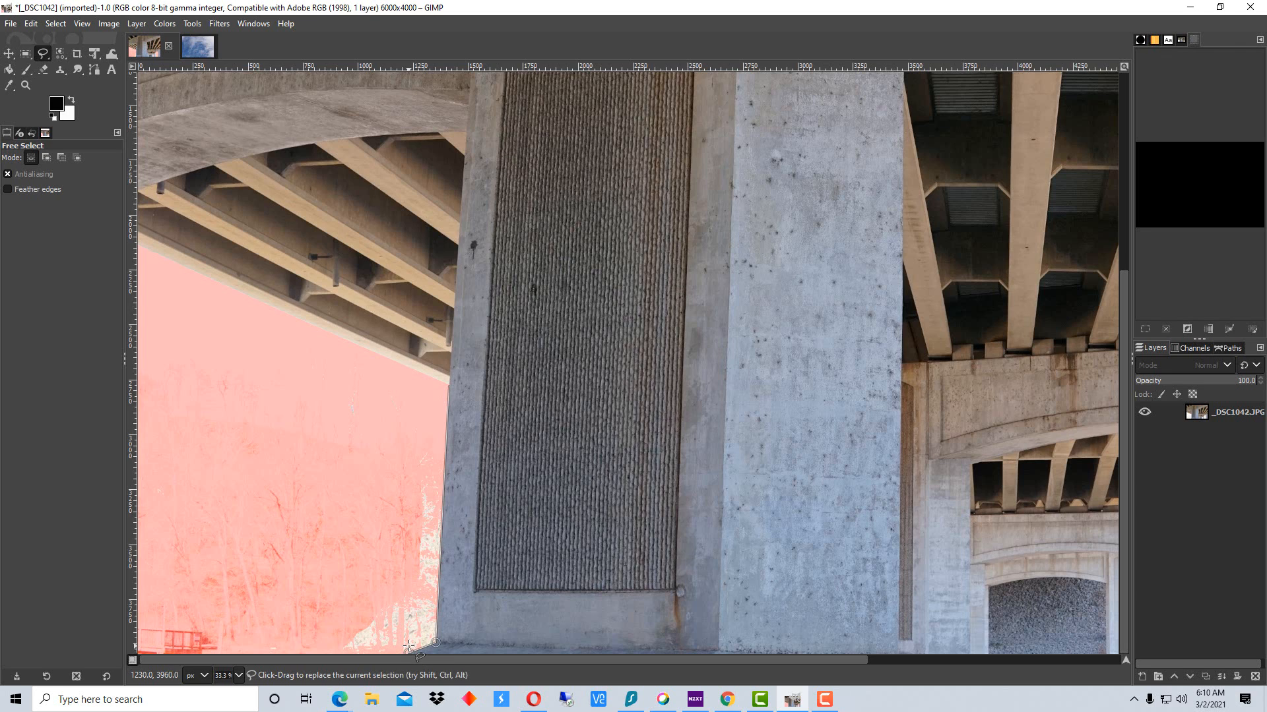
left_click(409, 648)
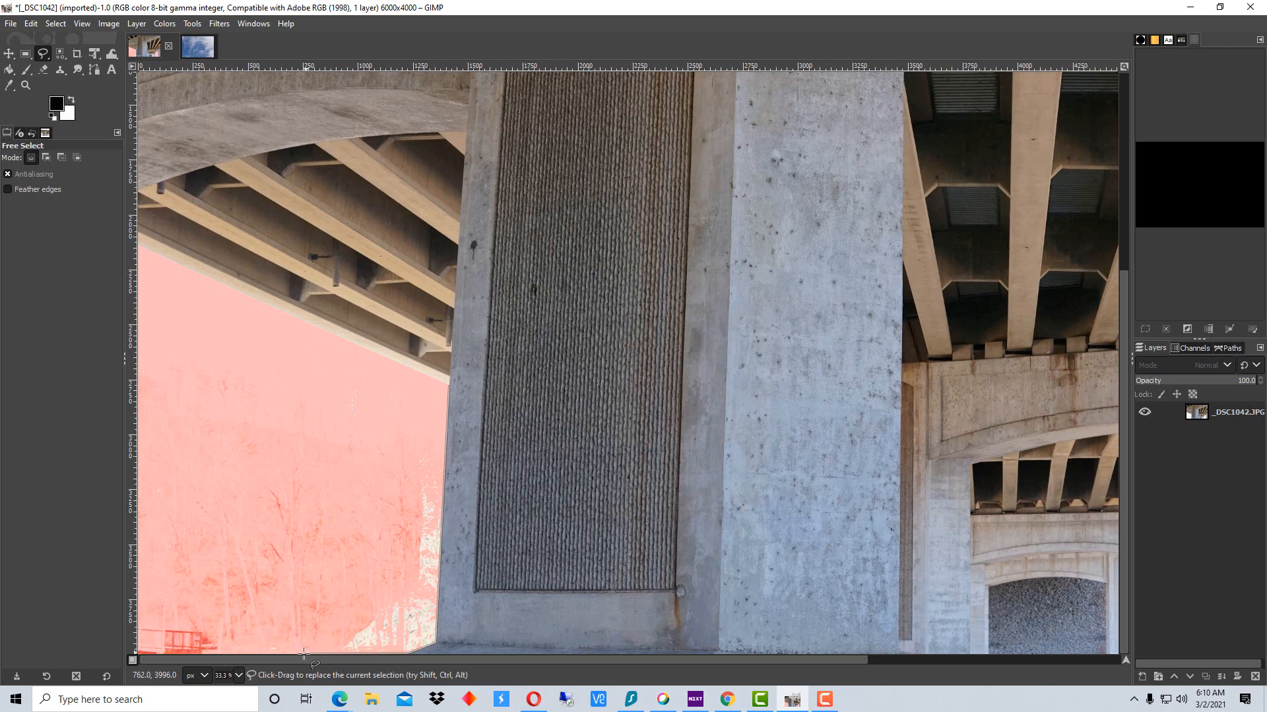
left_click(140, 652)
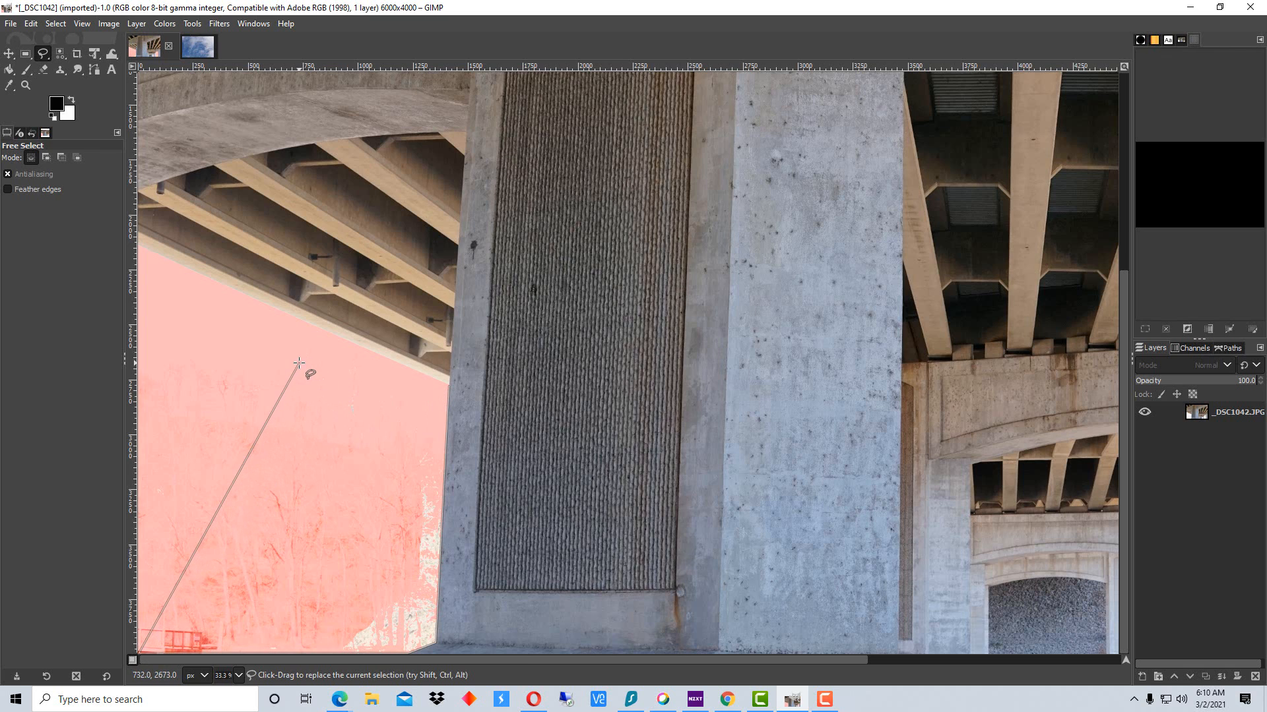
left_click(448, 386)
double_click(383, 421)
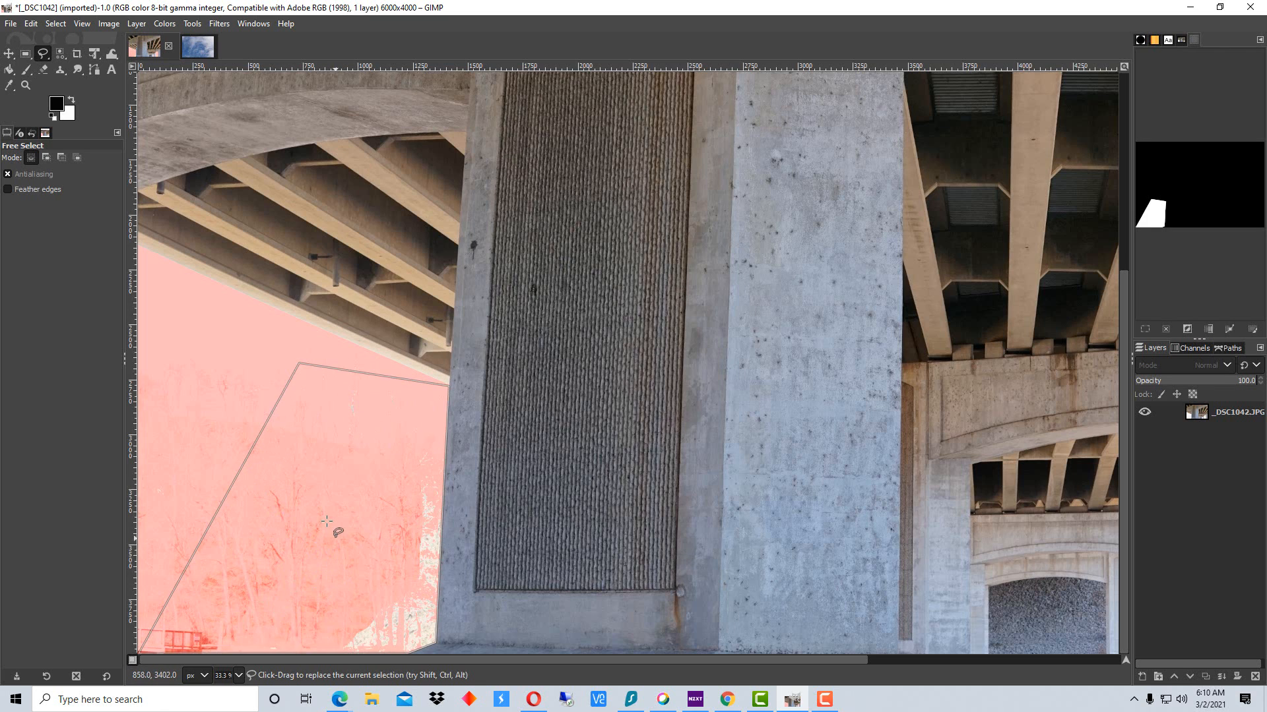
Step: Paint black with the Paintbrush inside the selection to mask the remaining gaps along the pillar's edge
left_click(27, 69)
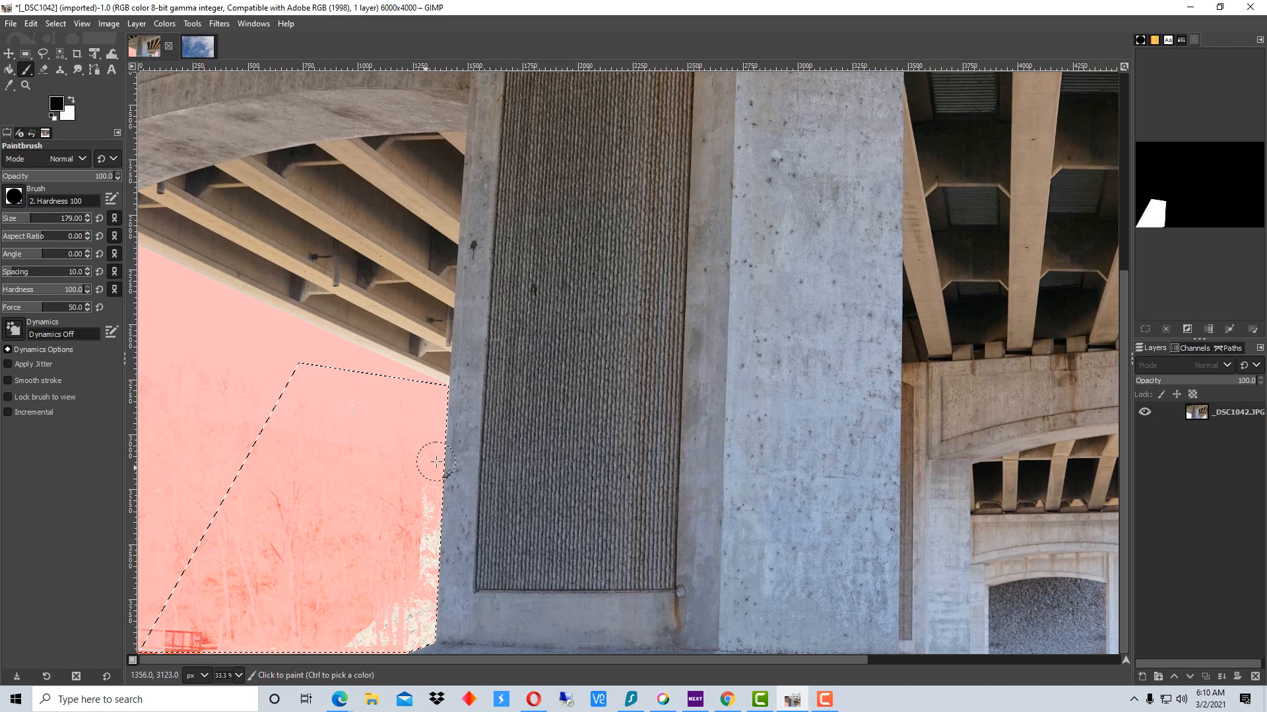
left_click_drag(349, 523, 580, 527)
left_click_drag(381, 552, 524, 559)
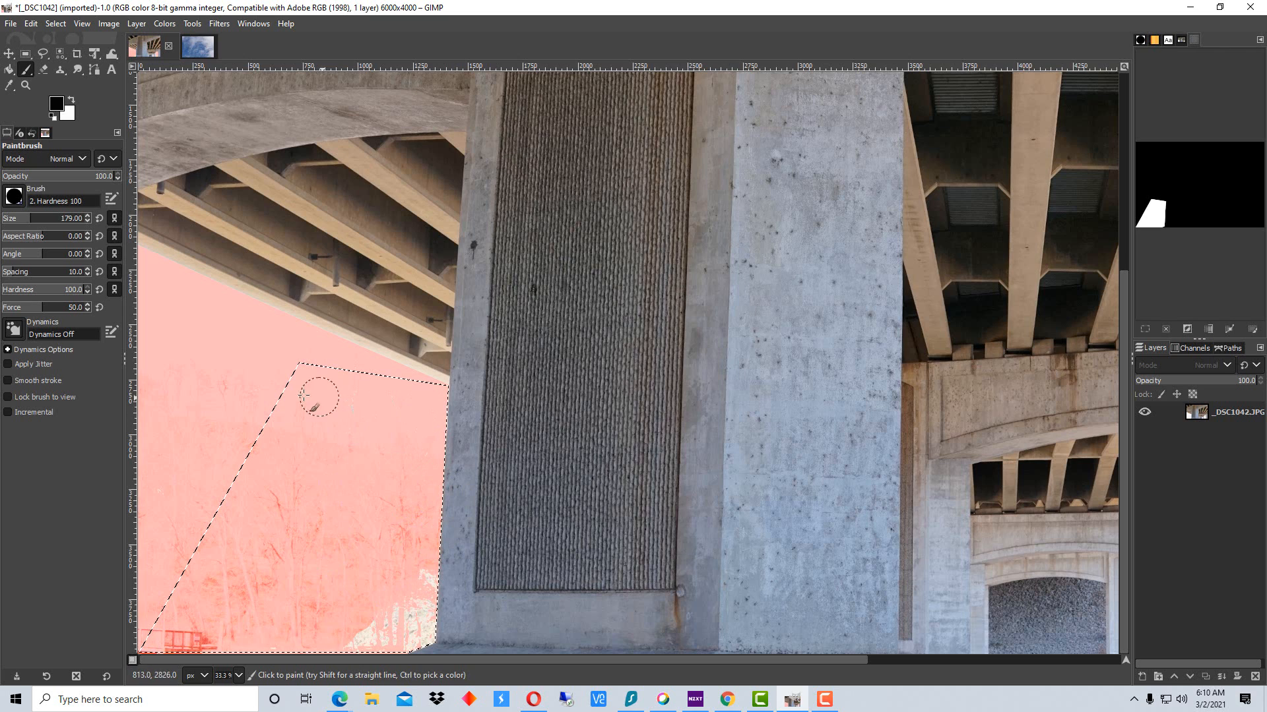
mouse_move(356, 408)
left_mouse_down()
mouse_move(309, 397)
mouse_move(390, 426)
mouse_move(407, 609)
mouse_move(328, 644)
mouse_move(404, 638)
mouse_move(256, 629)
mouse_move(298, 642)
left_mouse_up()
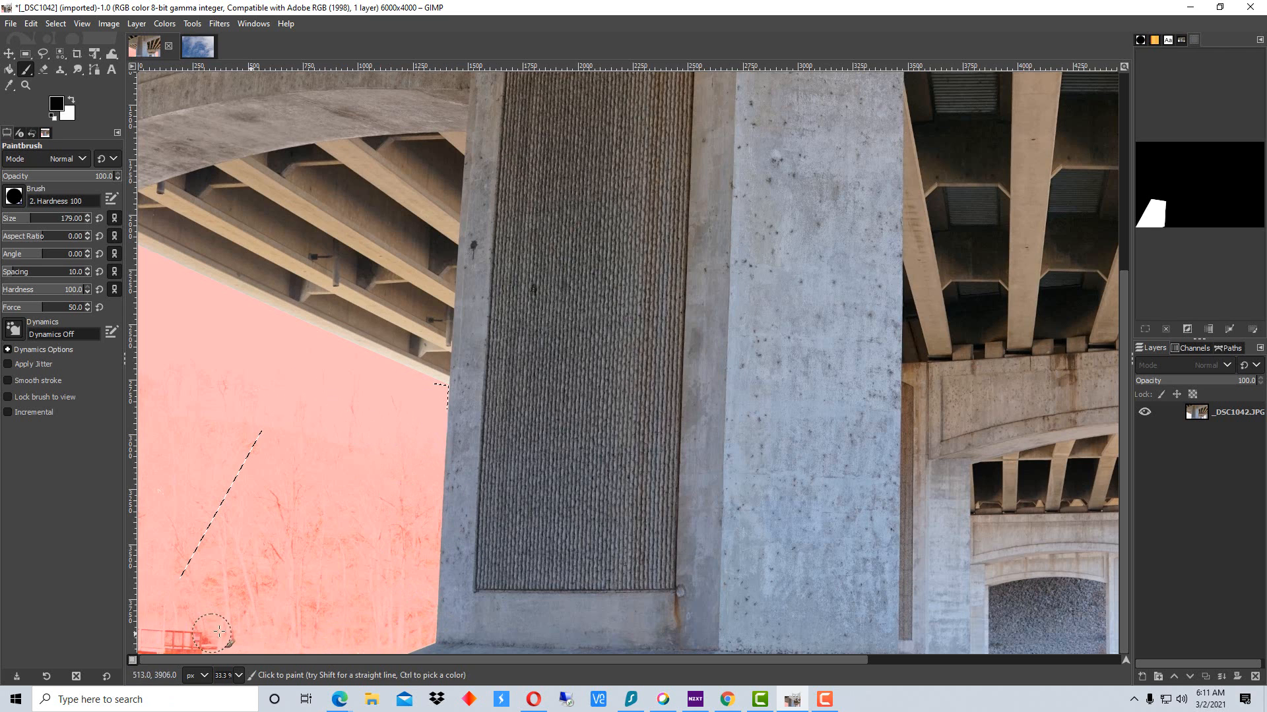
mouse_move(219, 631)
left_mouse_down()
mouse_move(211, 573)
mouse_move(274, 519)
mouse_move(204, 437)
mouse_move(458, 408)
left_mouse_up()
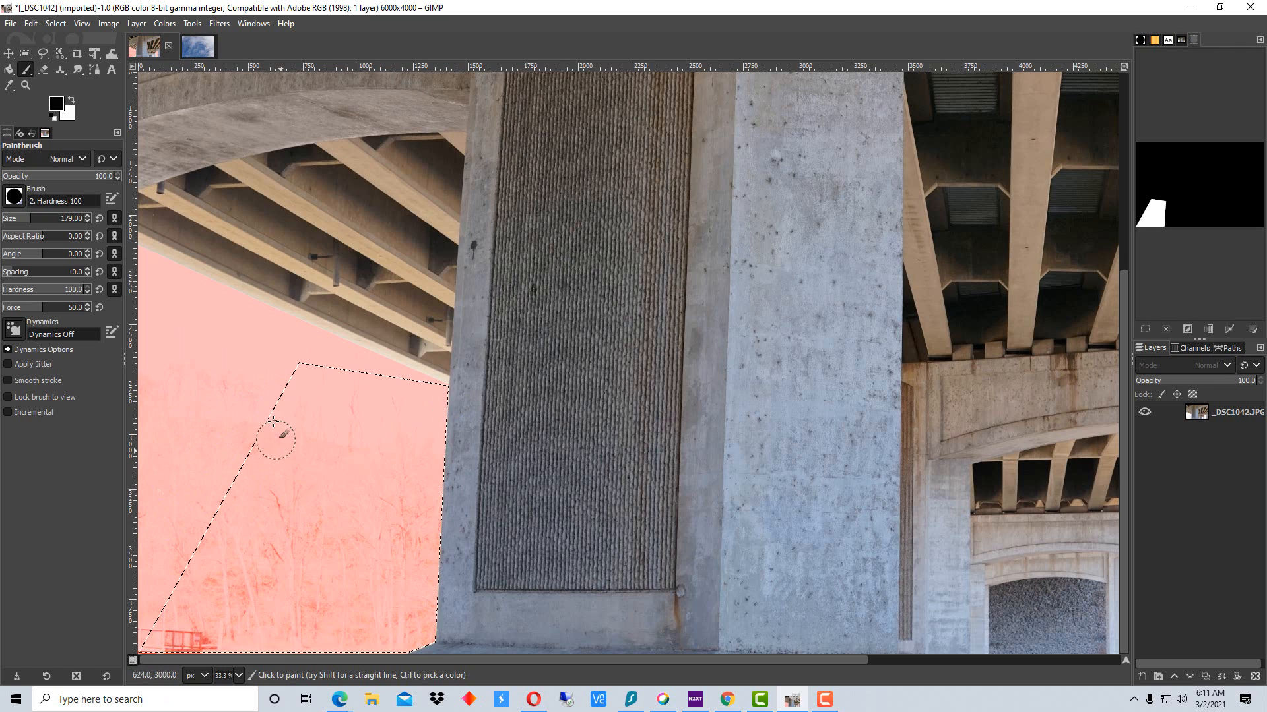
Step: Clear the polygonal selection around the background beside the large pillar
left_click(57, 25)
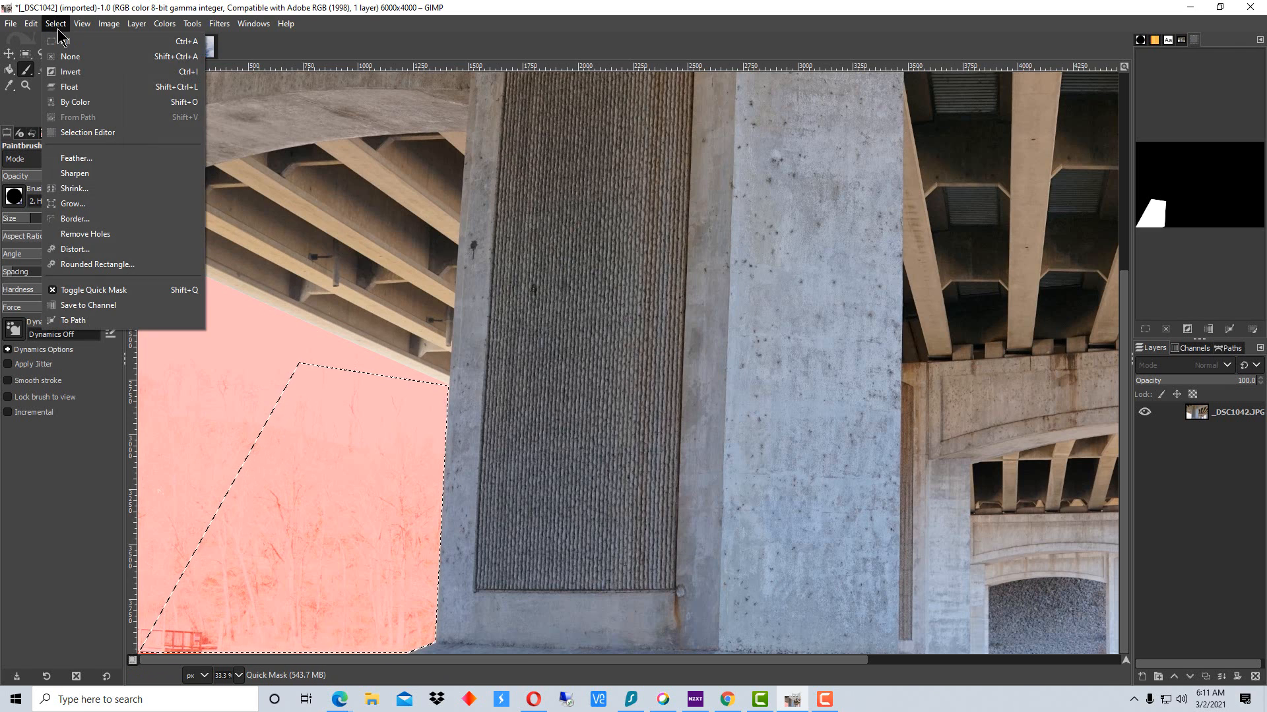
left_click(70, 57)
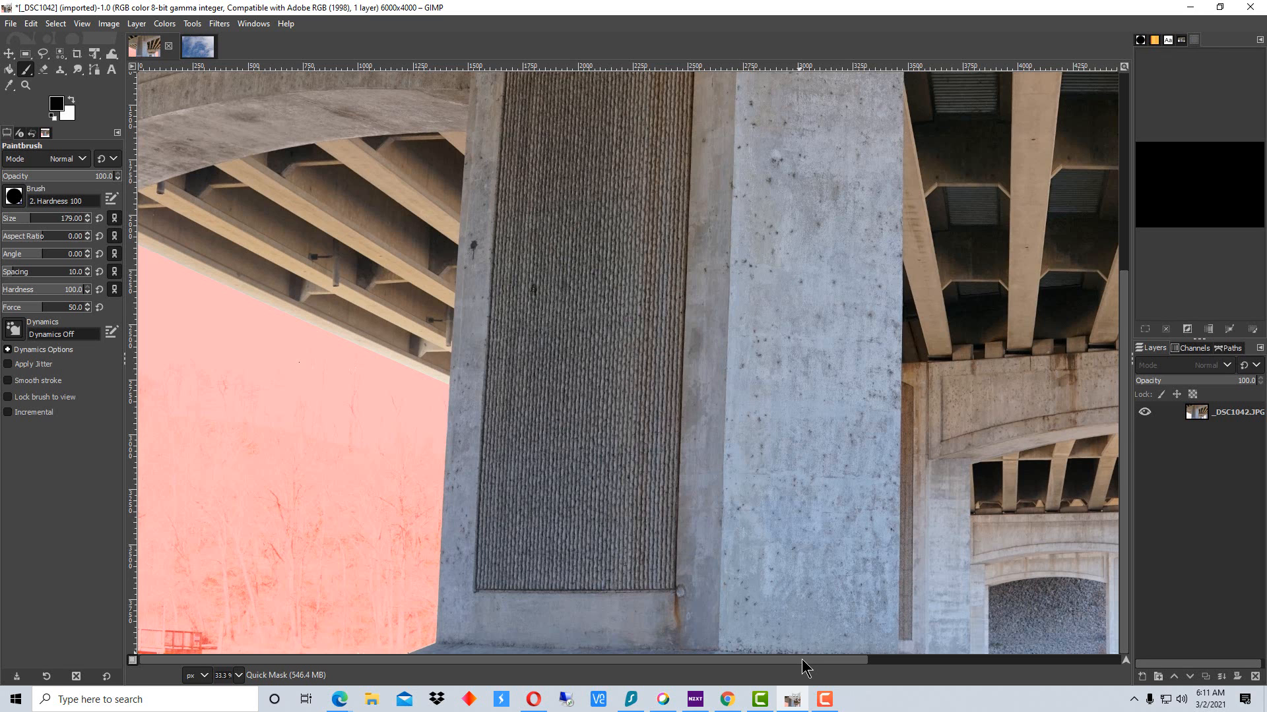
left_click_drag(801, 660, 1107, 670)
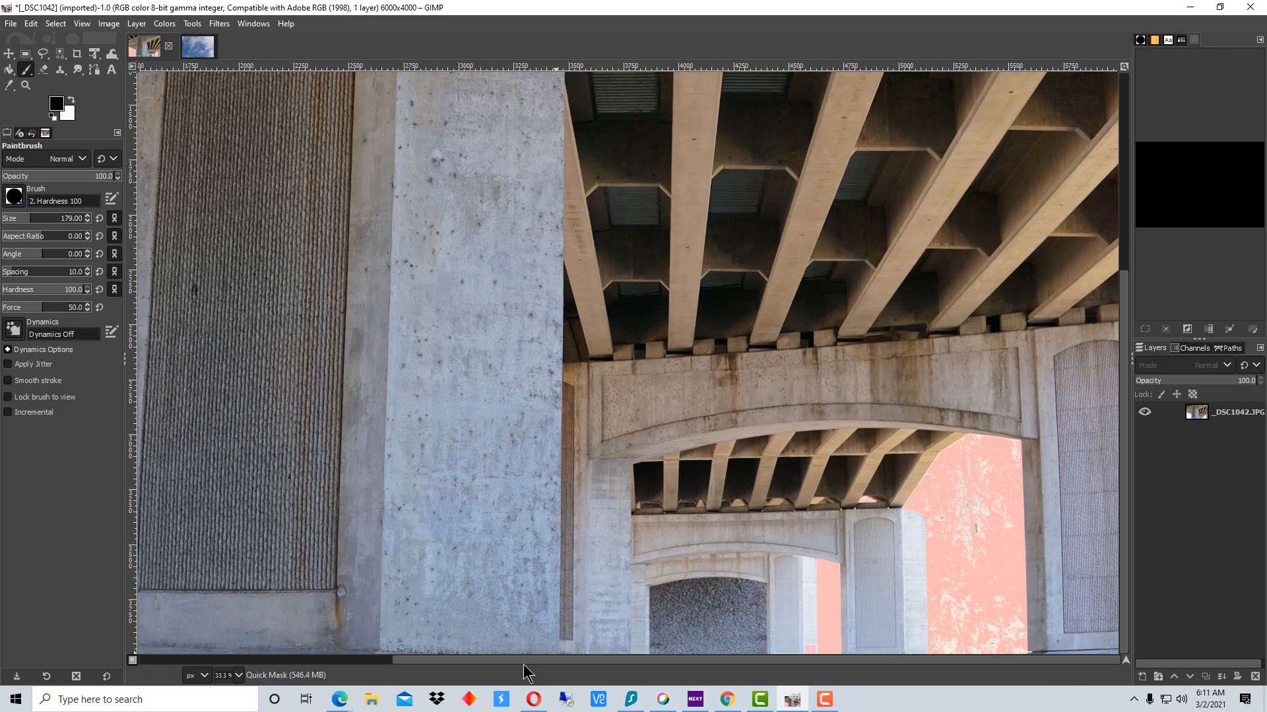
left_click_drag(521, 662, 227, 635)
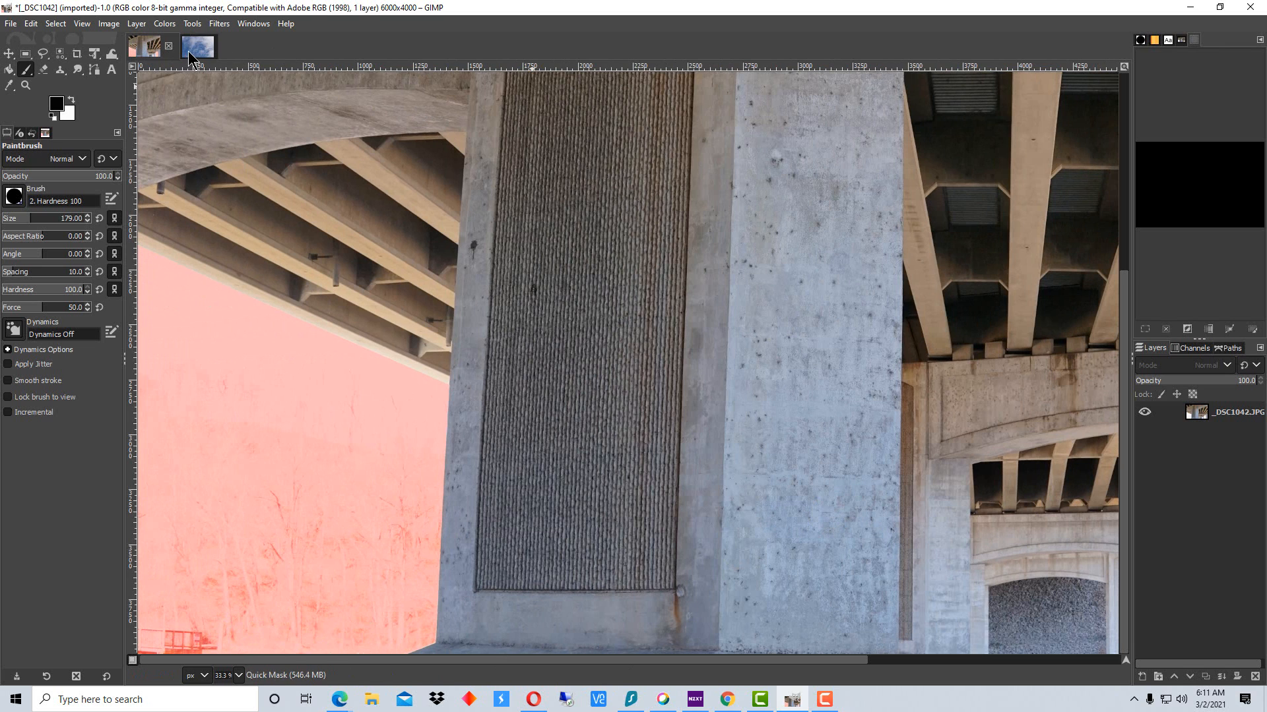
Step: Switch the quick mask off and back on to compare, and raise its mask opacity to the maximum
left_click(109, 24)
mouse_move(82, 24)
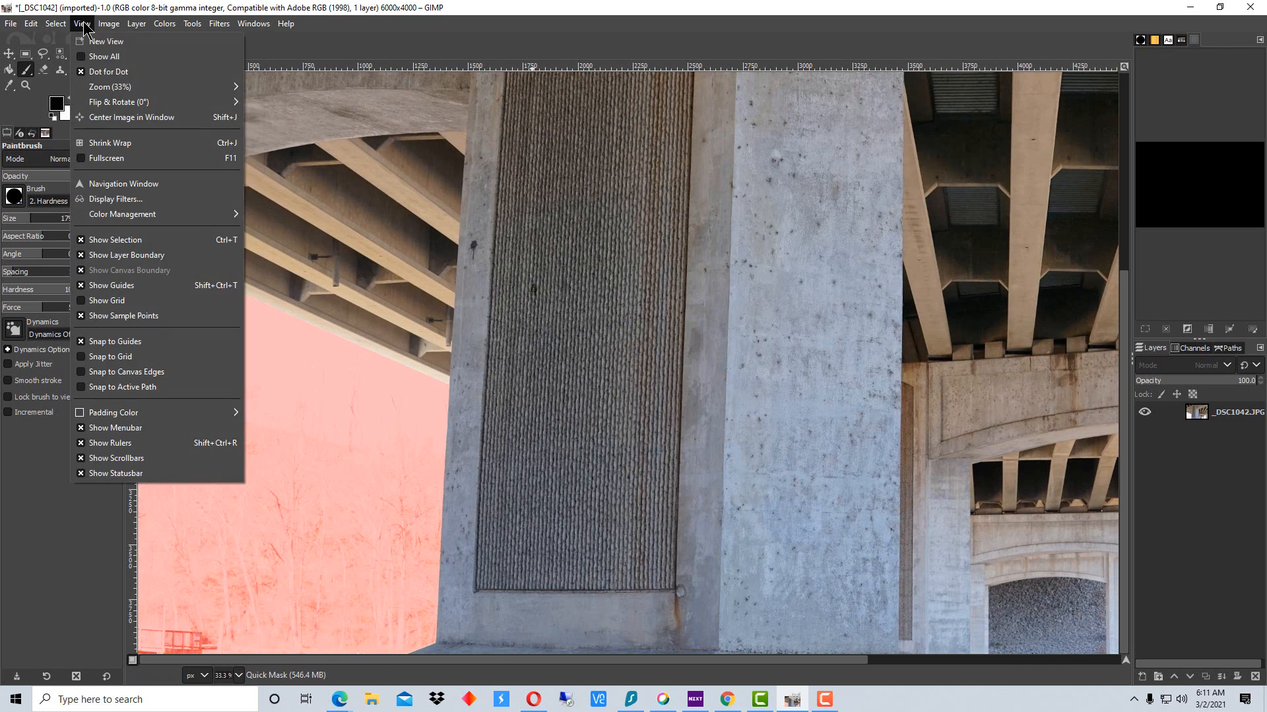
mouse_move(163, 87)
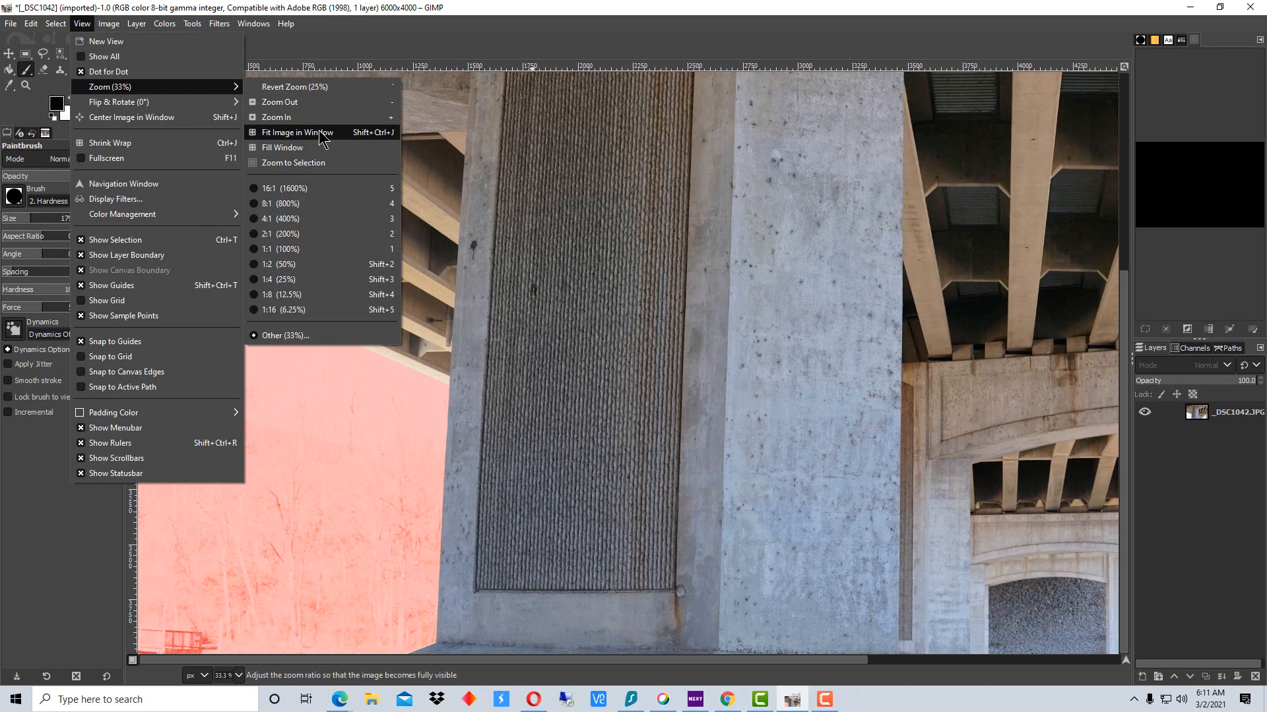
left_click(321, 139)
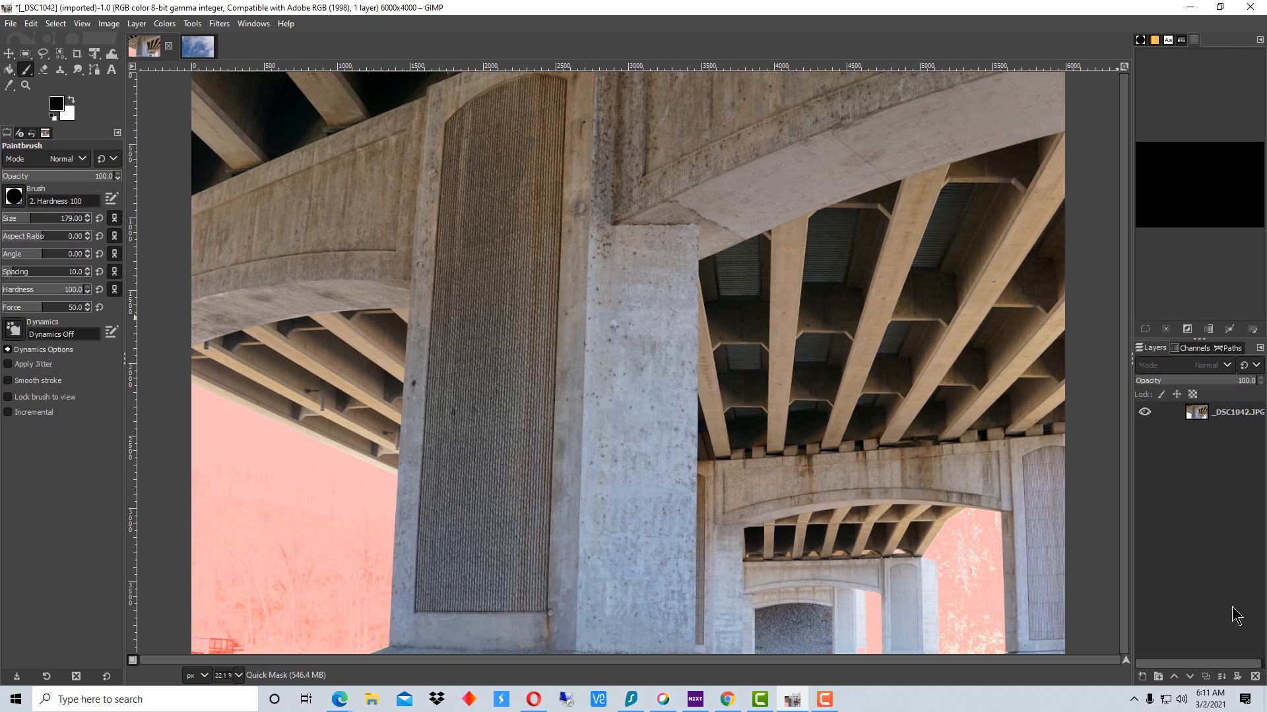
left_click(132, 660)
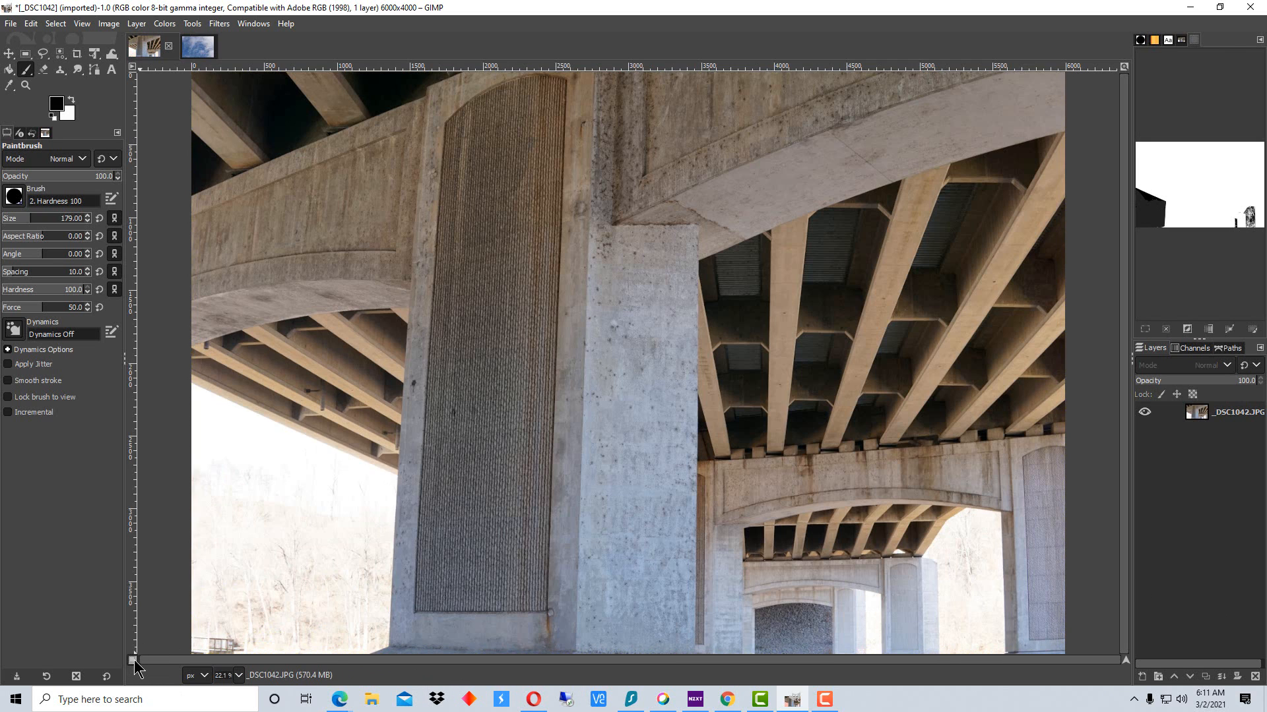
left_click(132, 660)
right_click(132, 659)
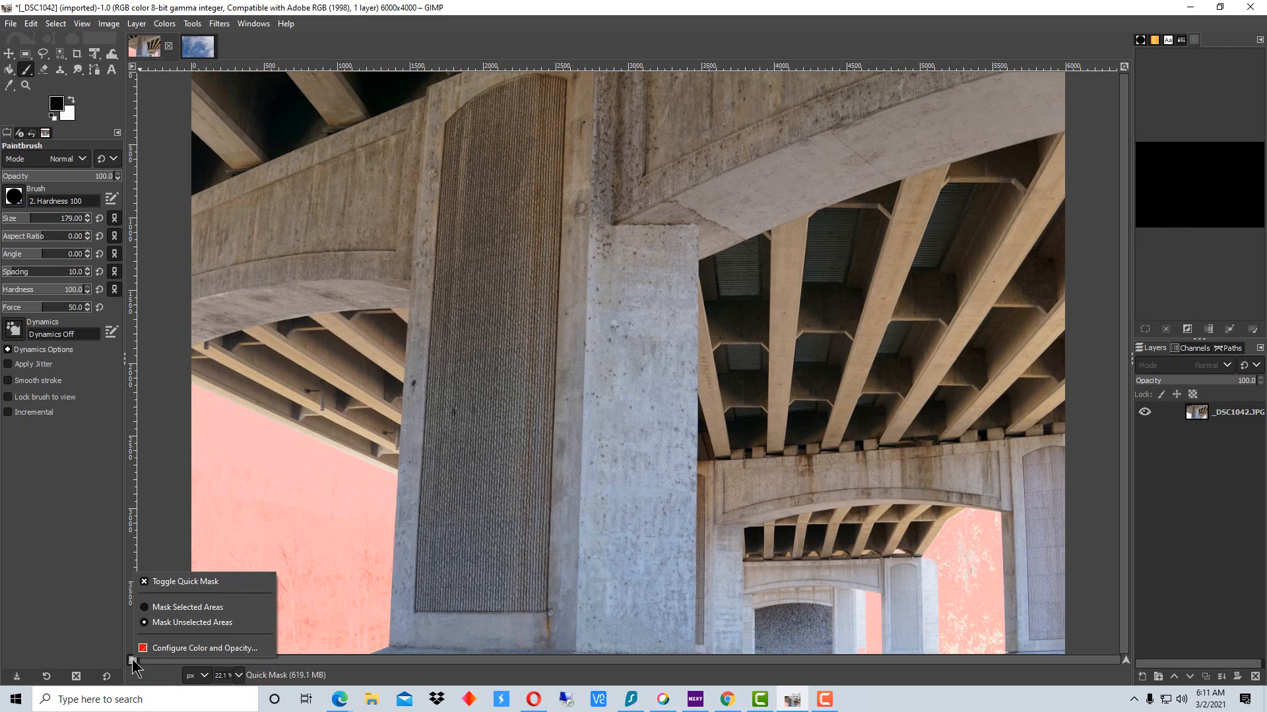
left_click(172, 648)
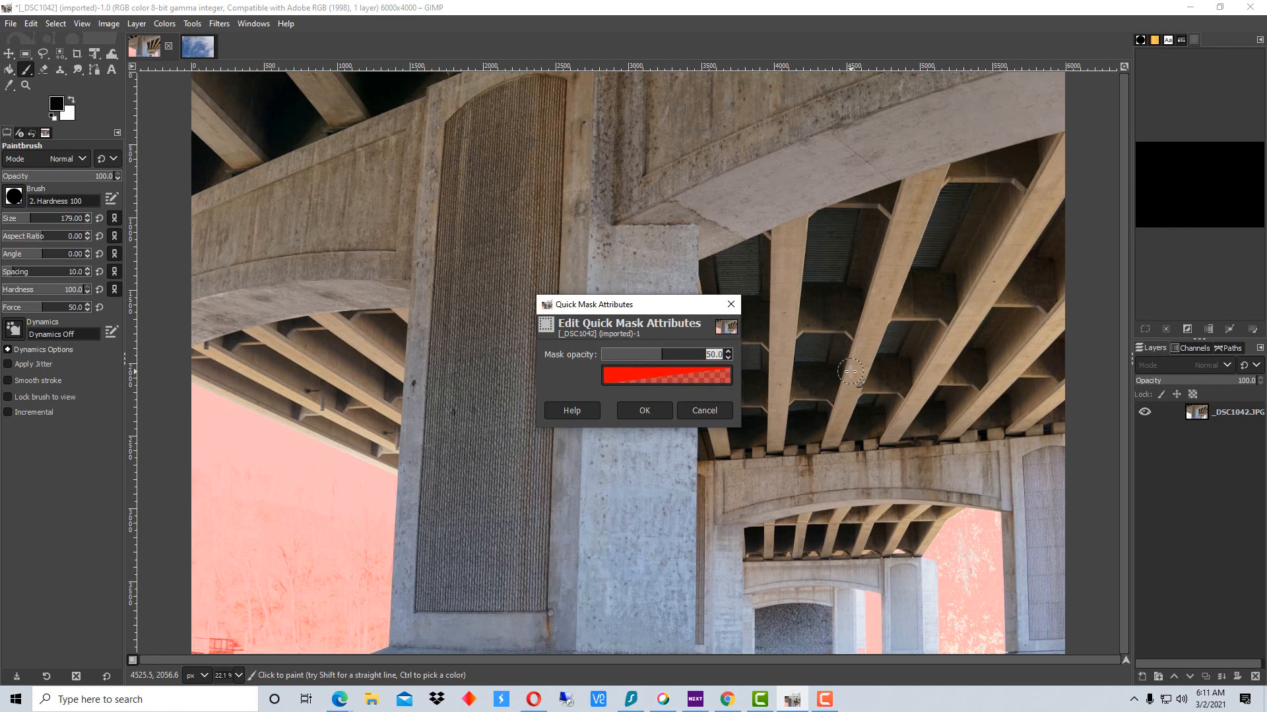
left_click_drag(659, 357, 743, 361)
left_click(658, 413)
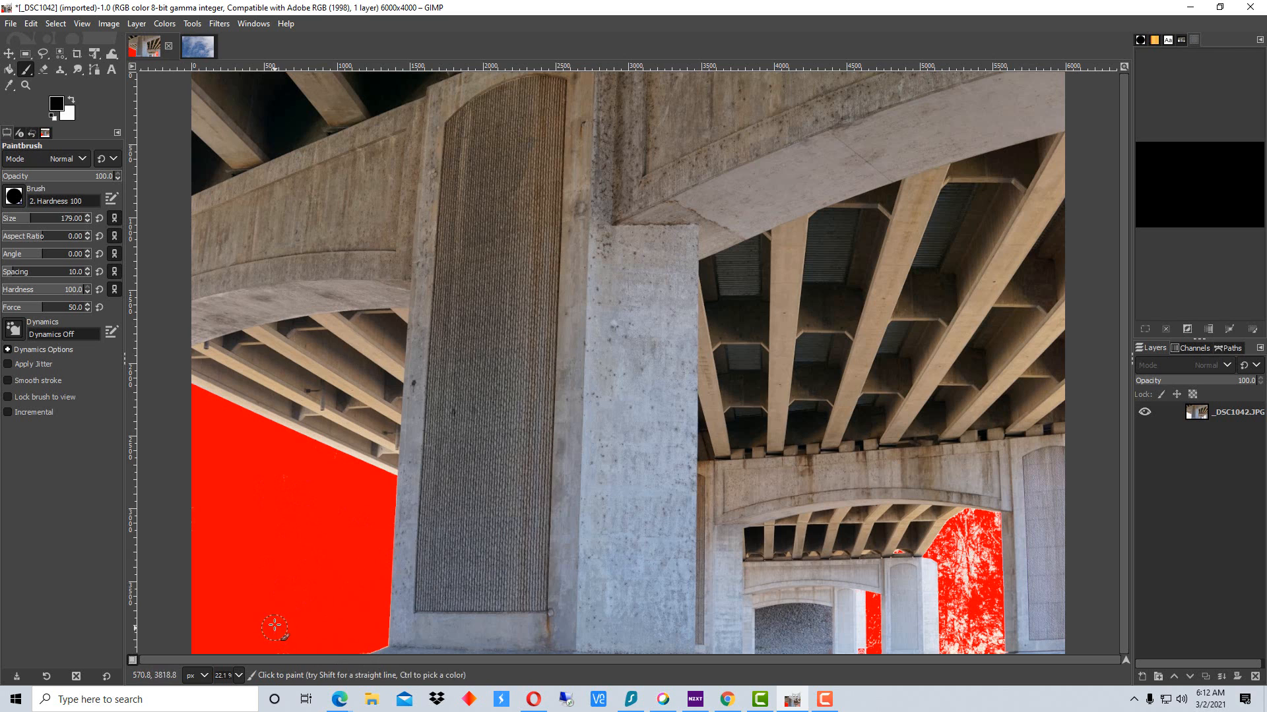
Step: Paint black with the size 179 Paintbrush down the middle of the partly masked opening beneath the far-right arch
mouse_move(968, 553)
left_mouse_down()
mouse_move(973, 643)
mouse_move(970, 586)
left_mouse_up()
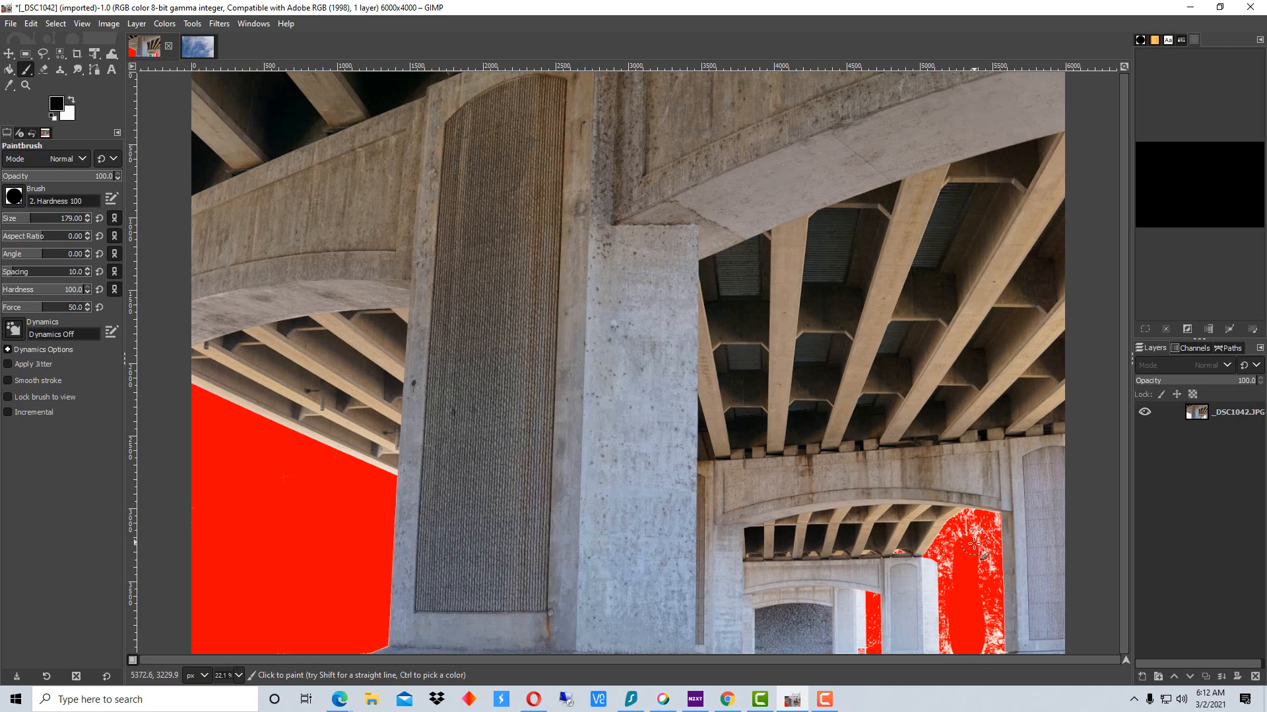
left_click_drag(974, 542, 980, 657)
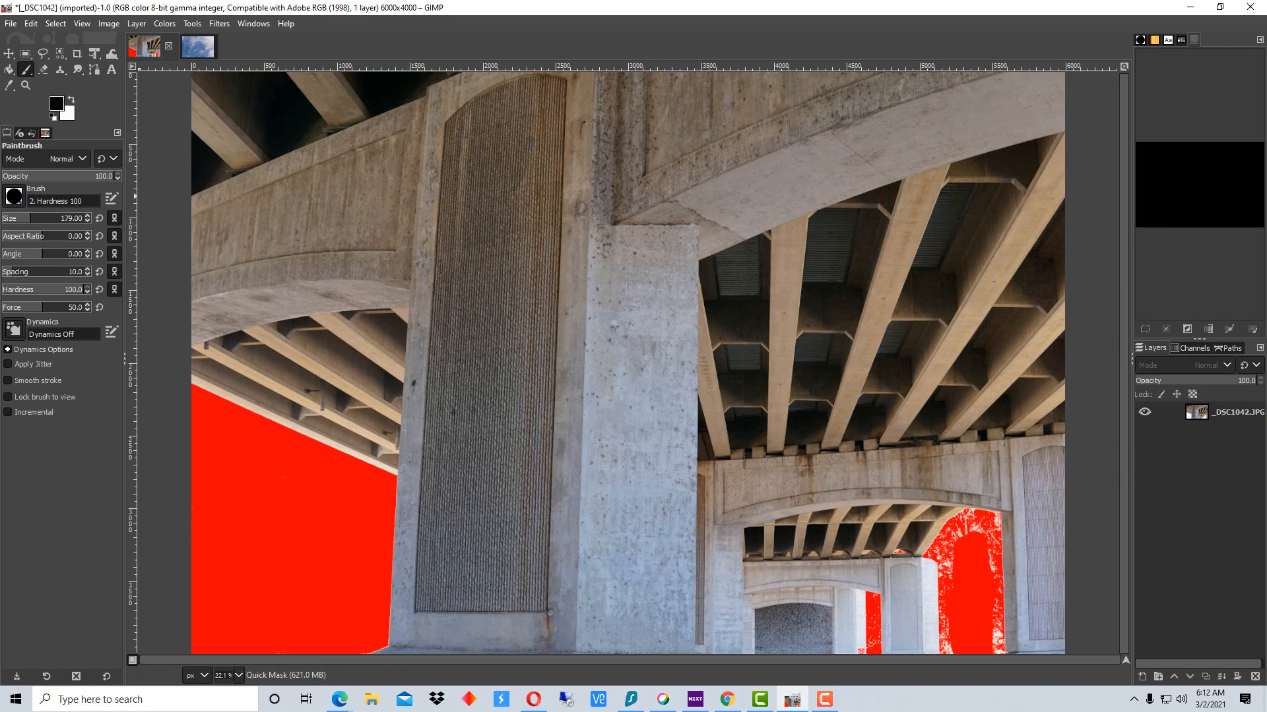
Step: Swap the foreground colour to white and reduce the Paintbrush size to 72 for correcting the mask around the small pillars
left_click(84, 24)
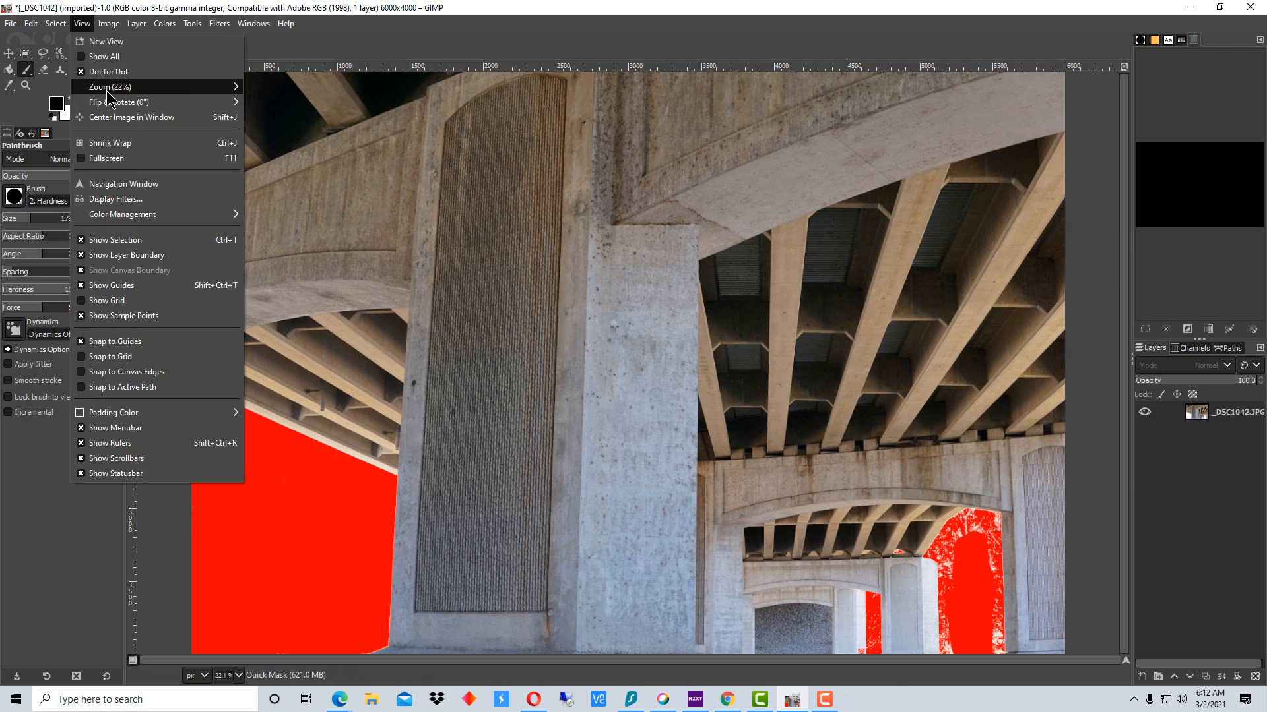
mouse_move(112, 93)
left_click(273, 118)
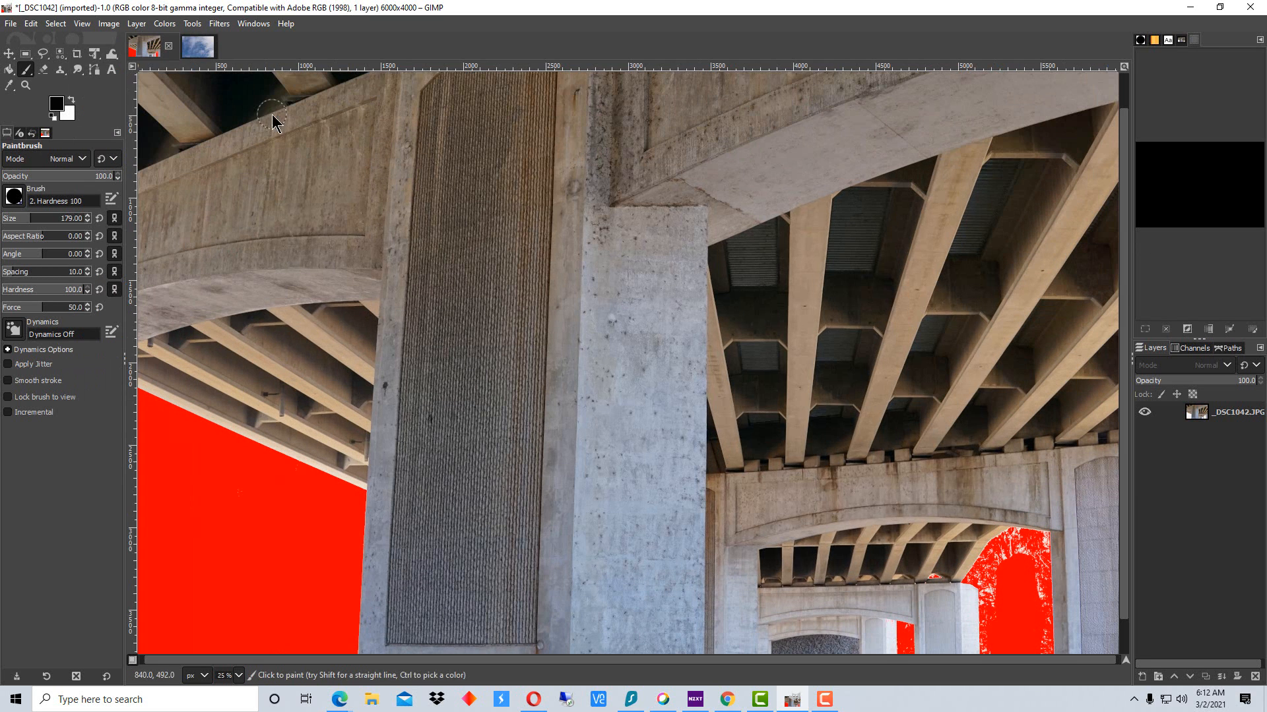
key("plus")
key("plus")
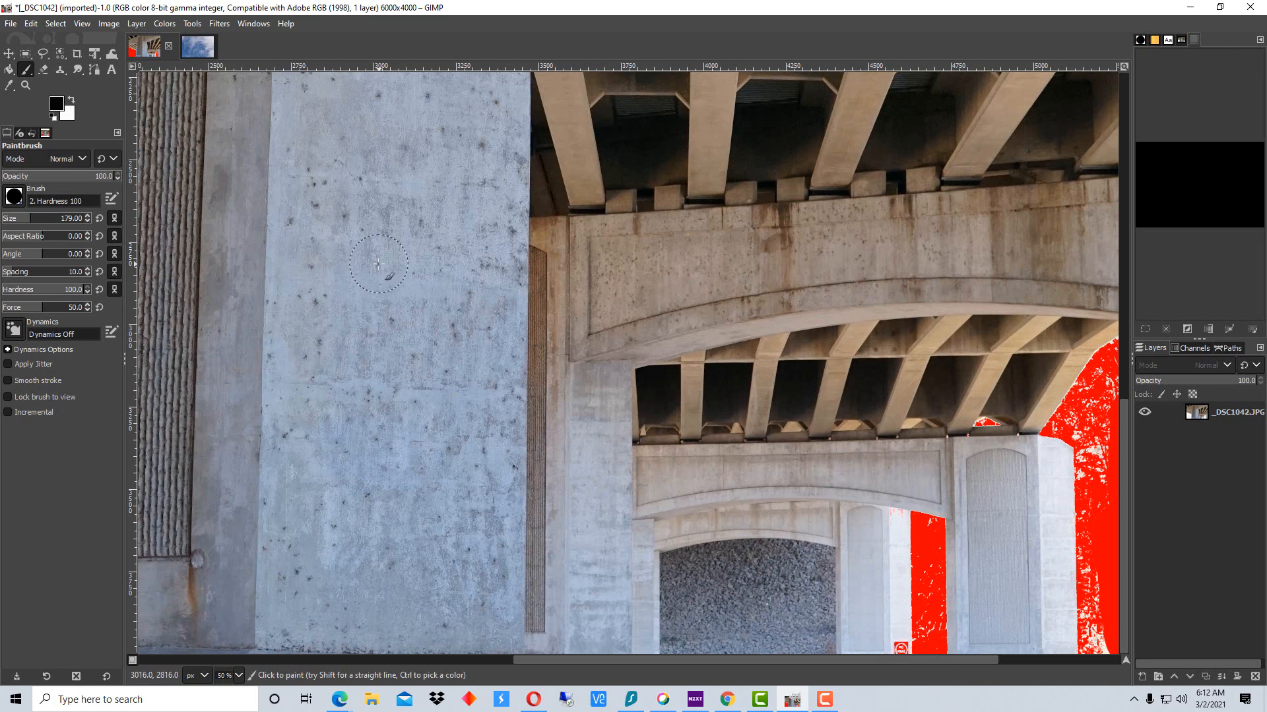
left_click(72, 100)
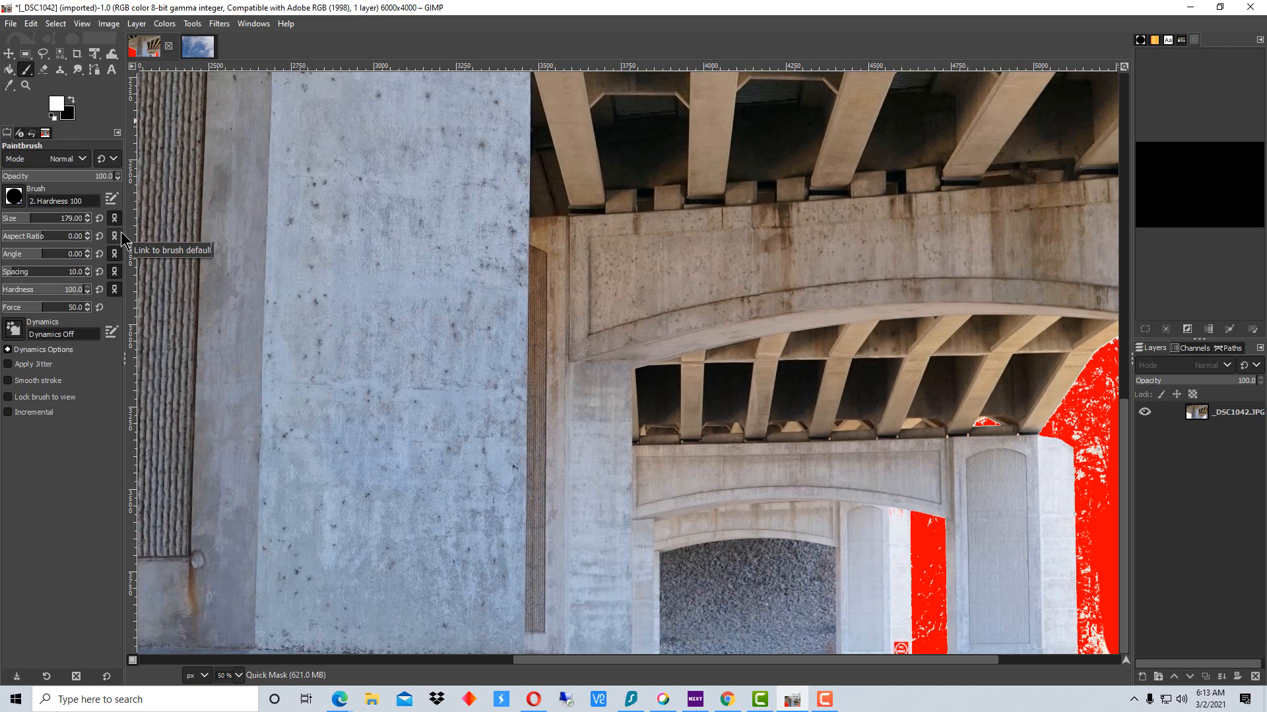
left_click(87, 220)
left_click(88, 221)
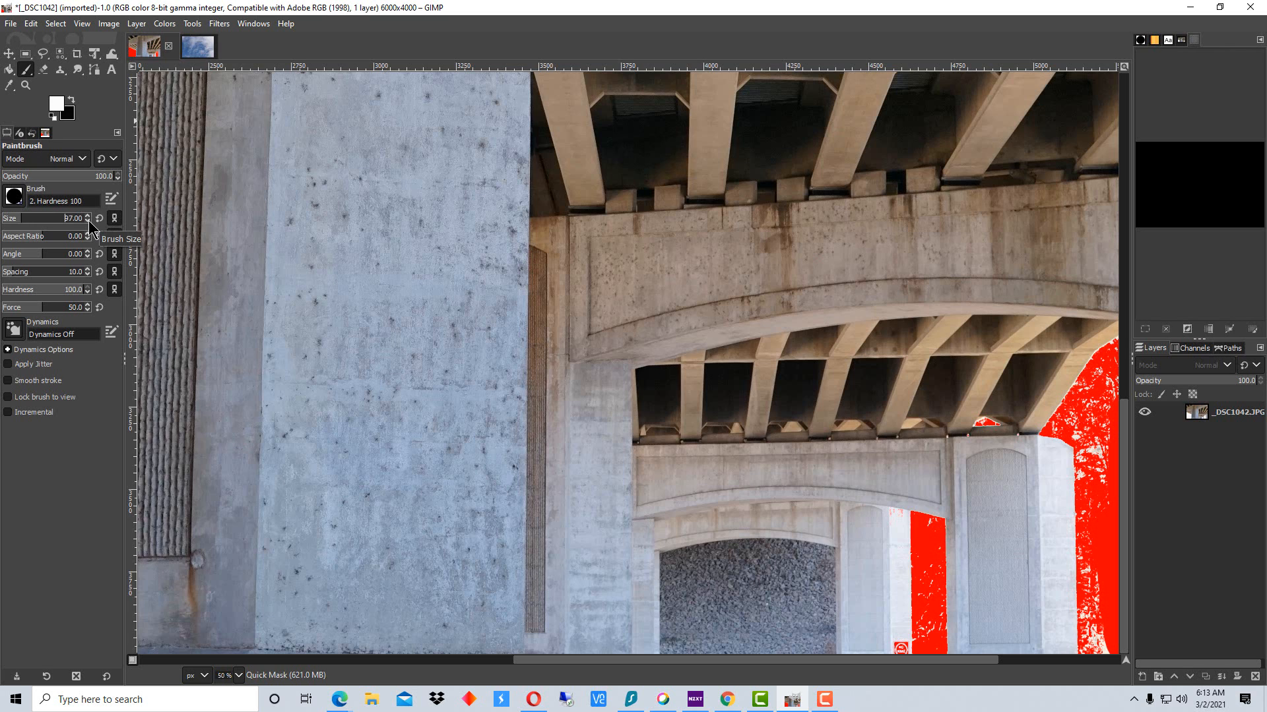
left_click_drag(88, 220, 404, 407)
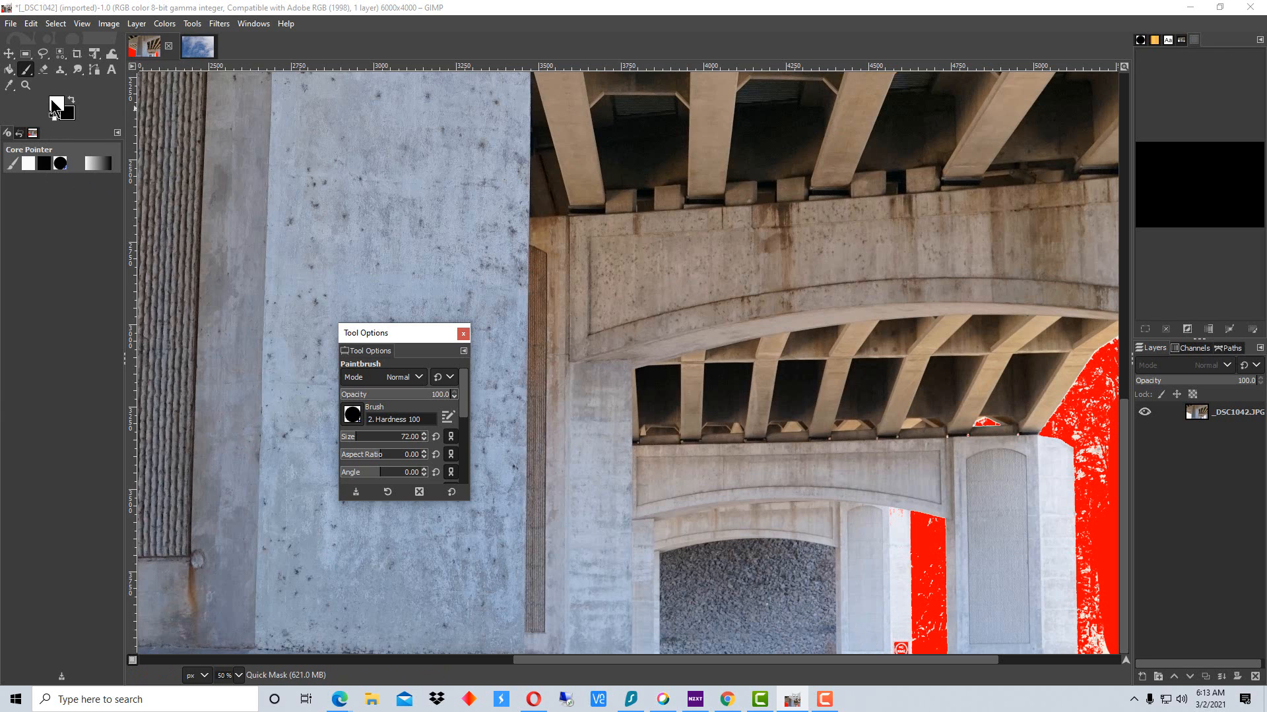
Step: Move the detached Tool Options window off the image to below the colour swatches and reduce the Paintbrush size to 35
left_click(24, 77)
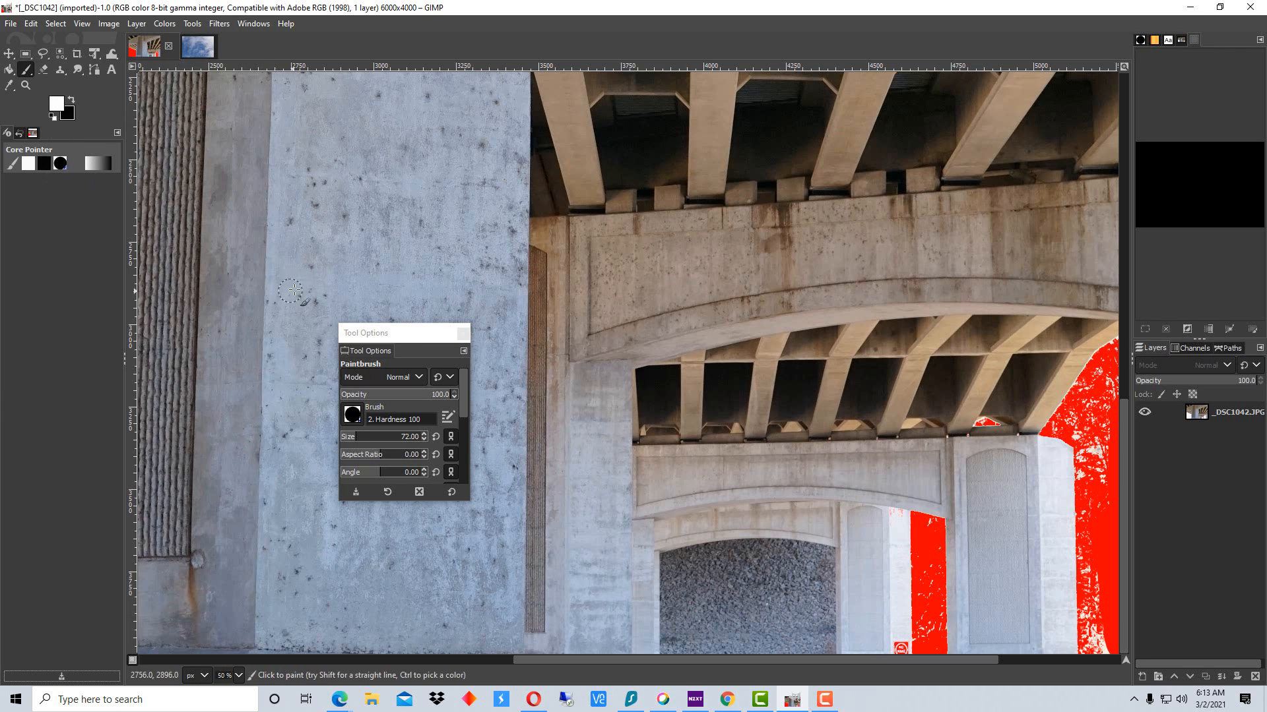
left_click_drag(400, 334, 87, 206)
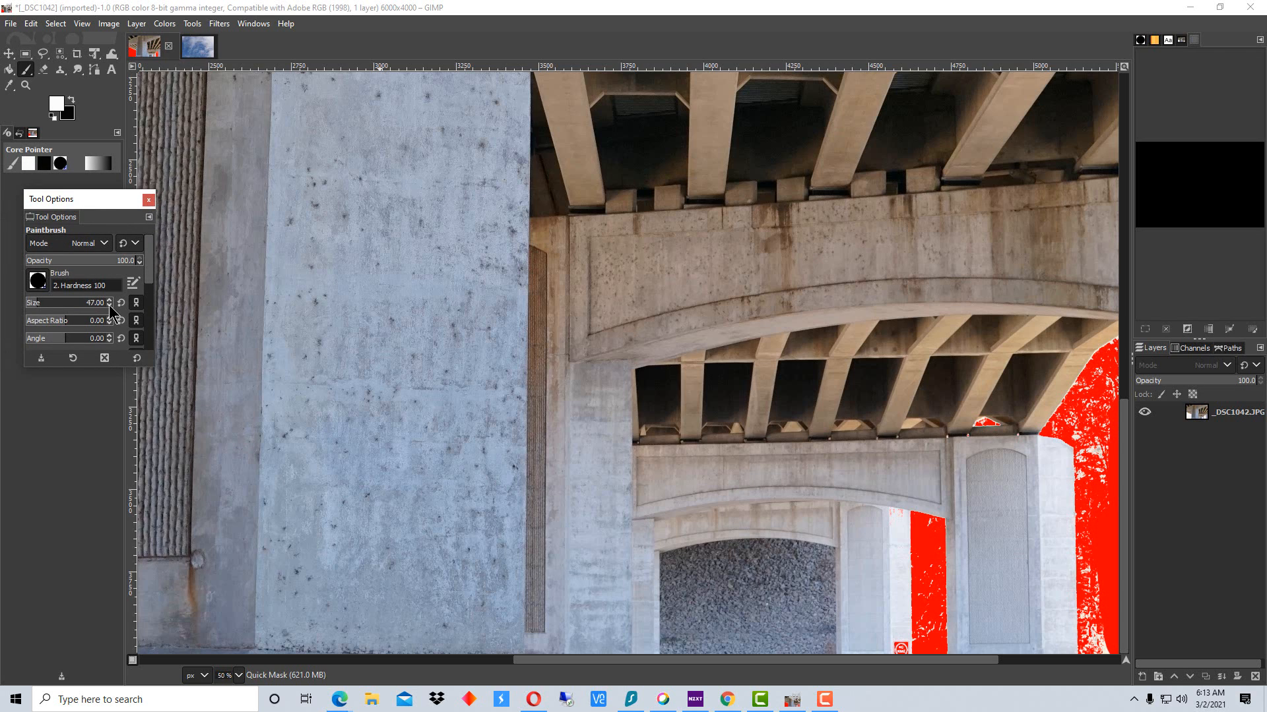
scroll(109, 305, "down", 3)
mouse_move(99, 204)
left_mouse_down()
mouse_move(57, 183)
mouse_move(75, 173)
mouse_move(83, 203)
left_mouse_up()
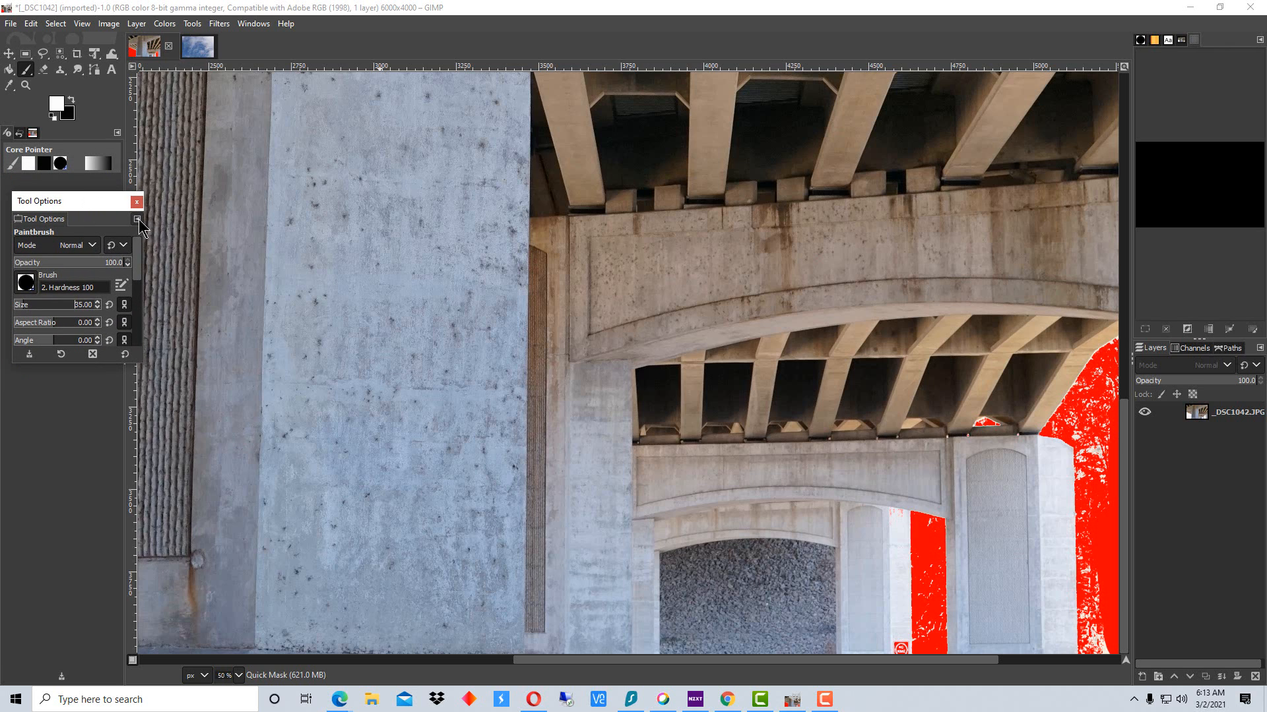
left_click(138, 219)
left_click(103, 201)
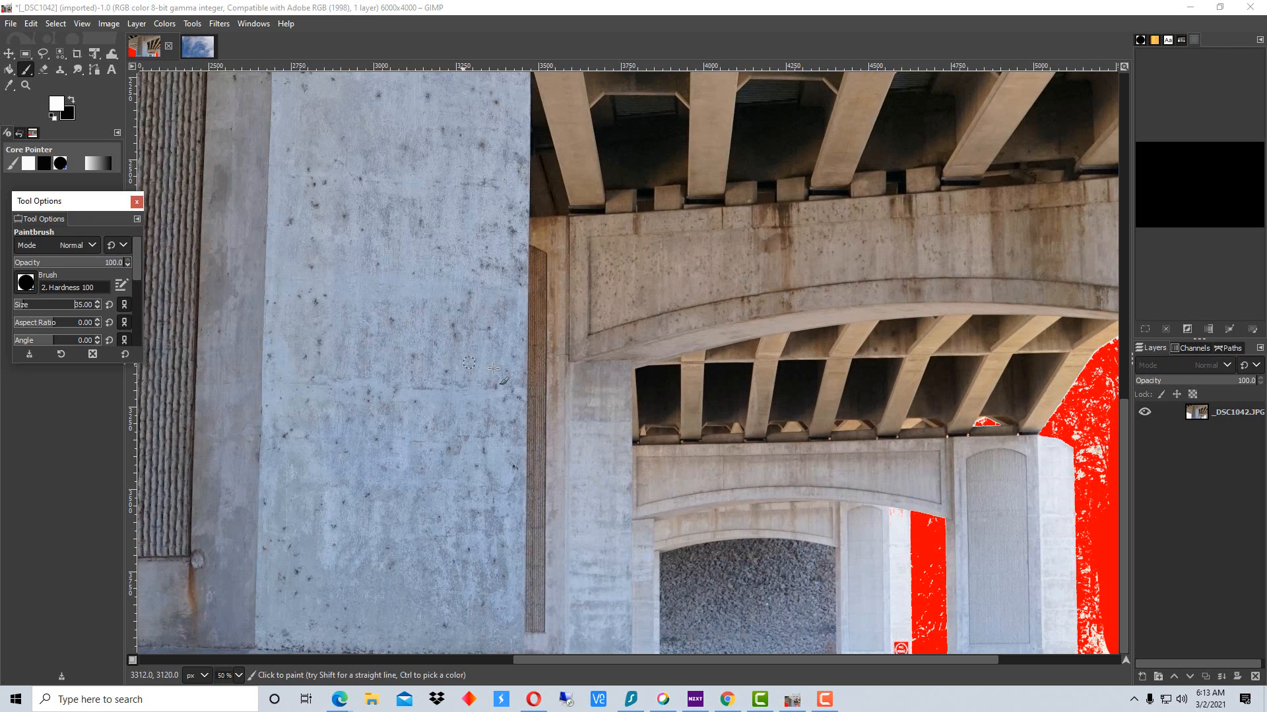
Step: Paint white over the stray masked spots near the small pillars and under the beams, and restore black as the foreground colour
left_click_drag(897, 644, 901, 643)
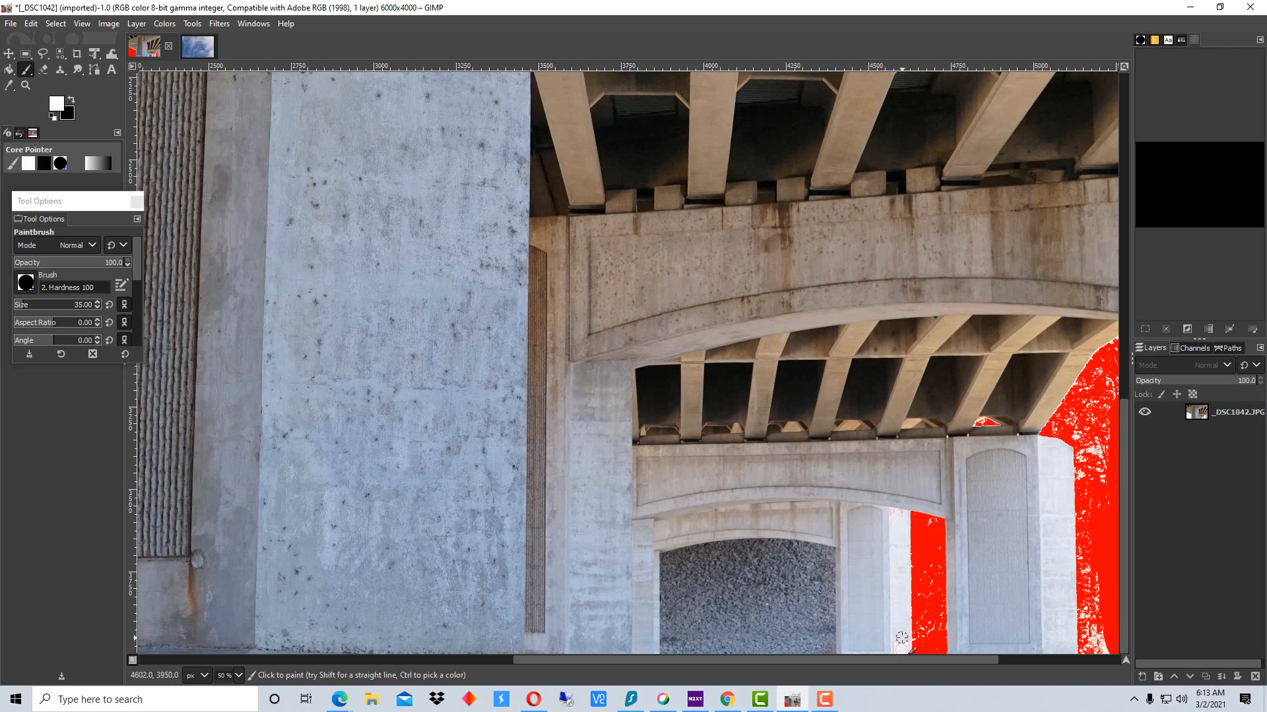
left_click_drag(886, 505, 894, 519)
left_click_drag(986, 424, 980, 422)
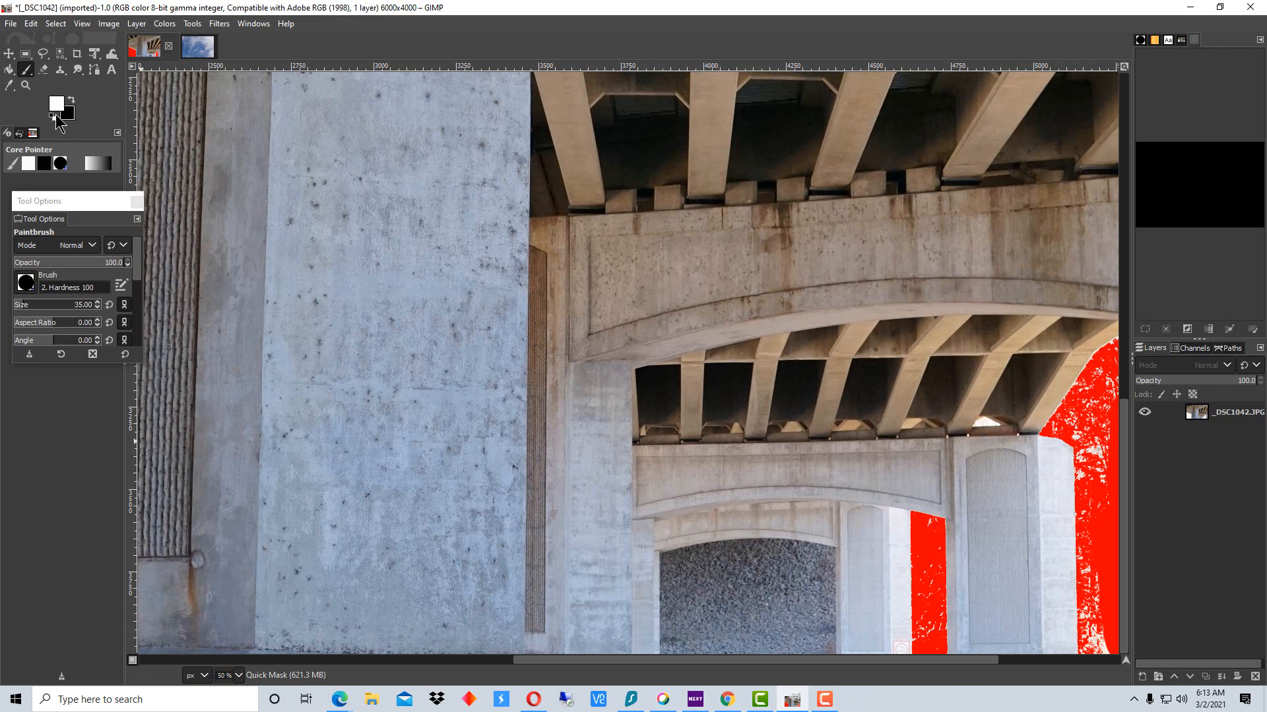
left_click(72, 100)
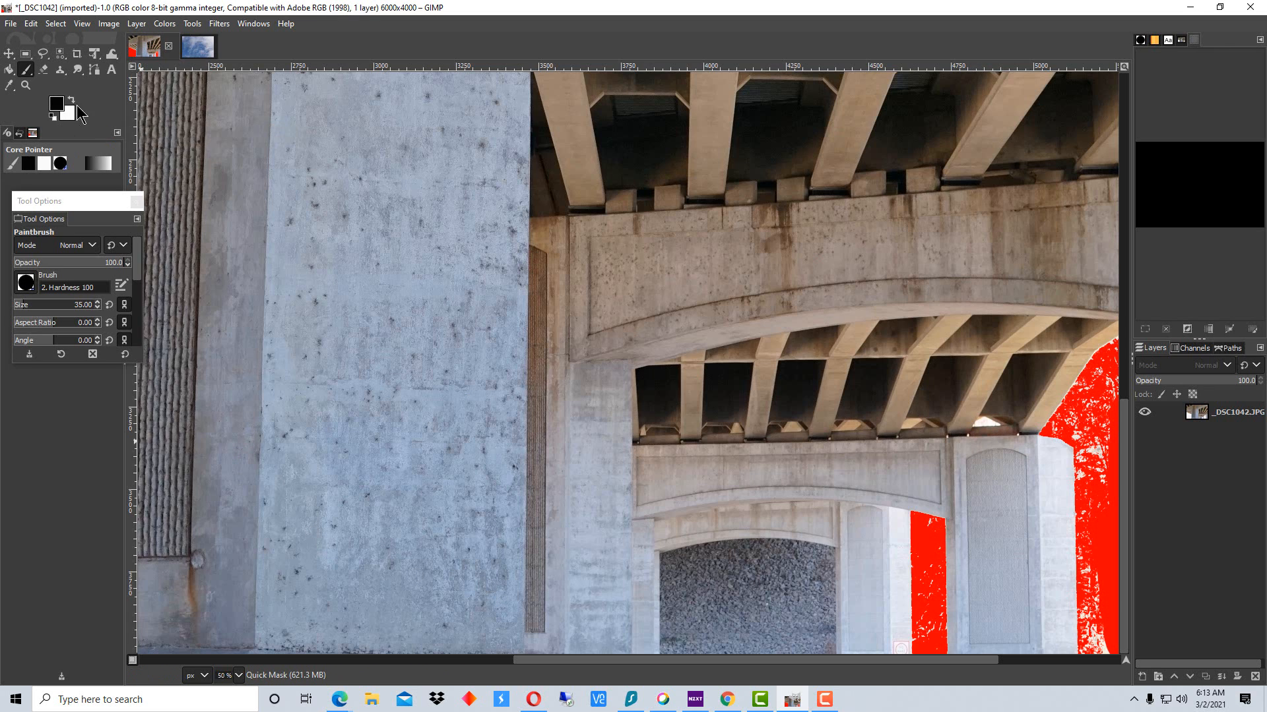
key("shift+ctrl+j")
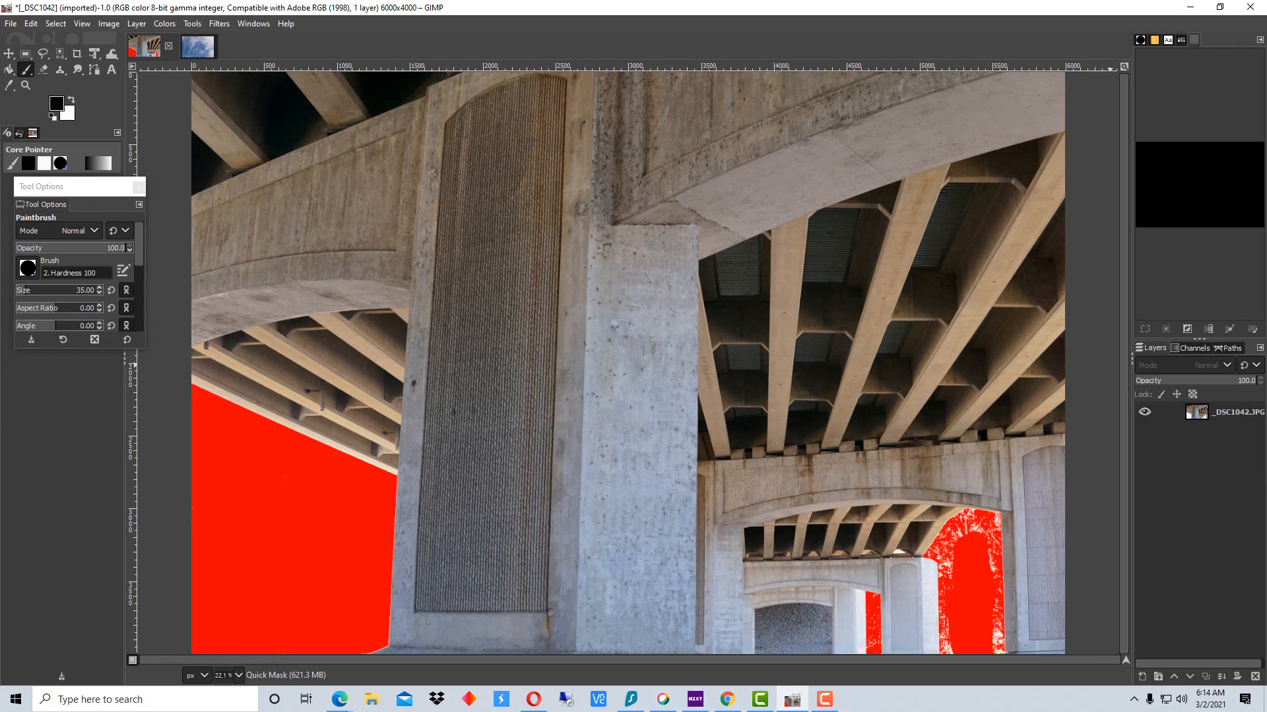
Step: Add a layer mask to the _DSC1042.JPG layer from the Quick Mask channel, and turn the quick mask off
left_click(1242, 422)
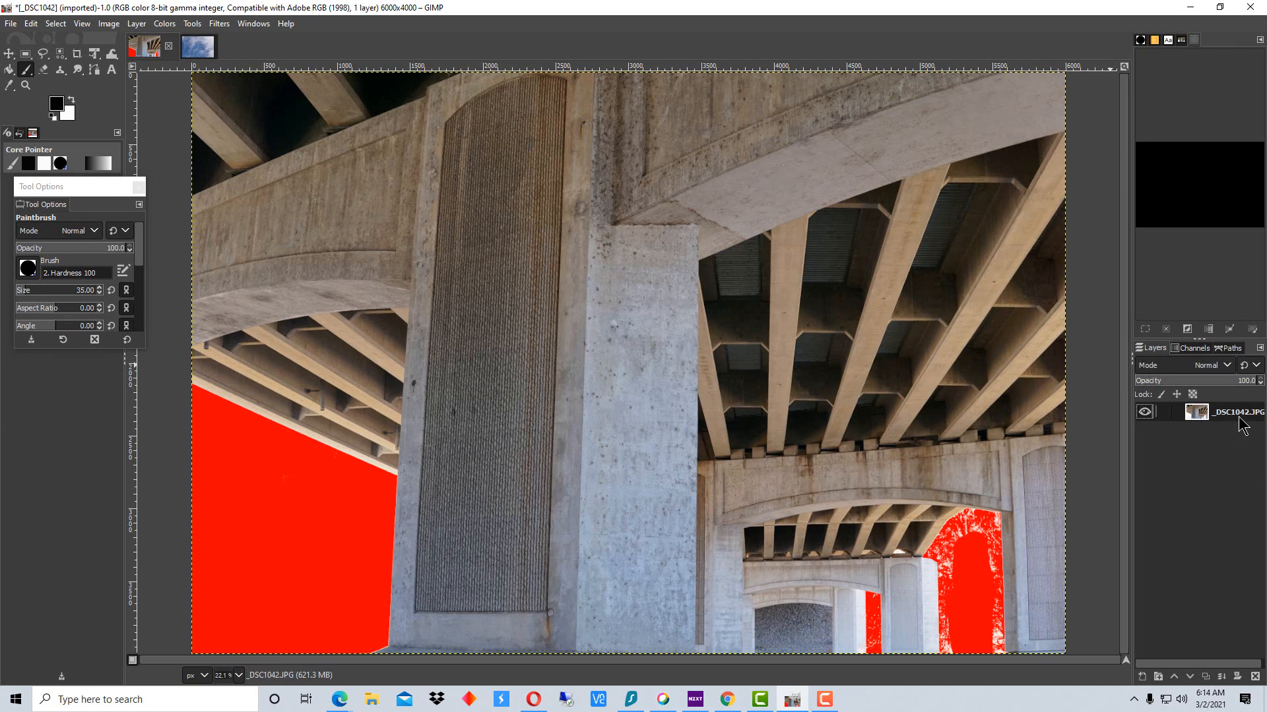
left_click(1194, 350)
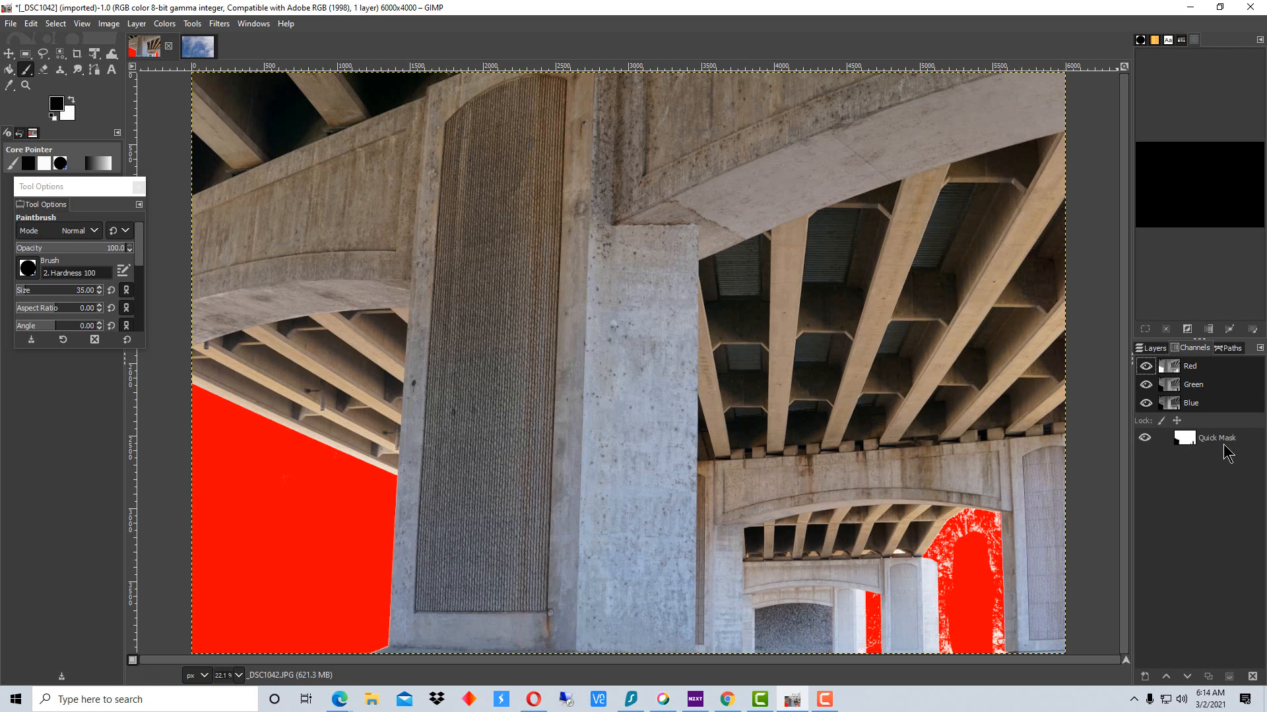
left_click(1155, 349)
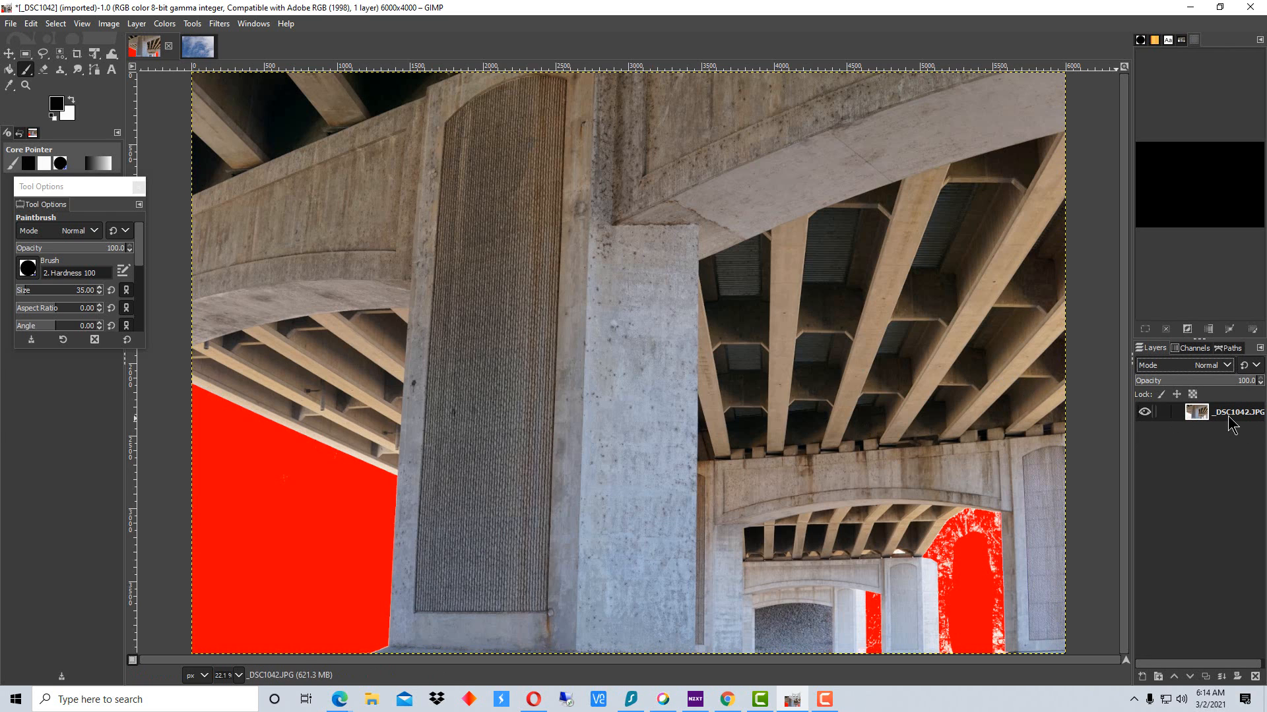
left_click(132, 24)
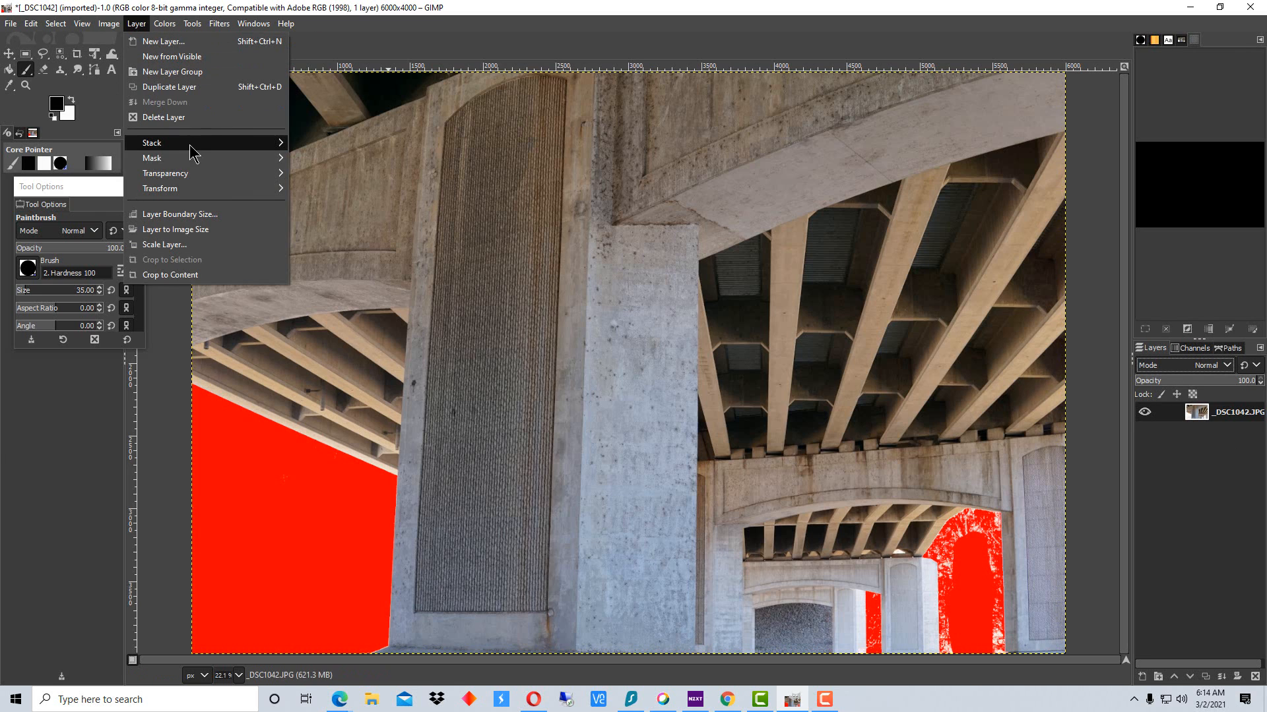
mouse_move(193, 160)
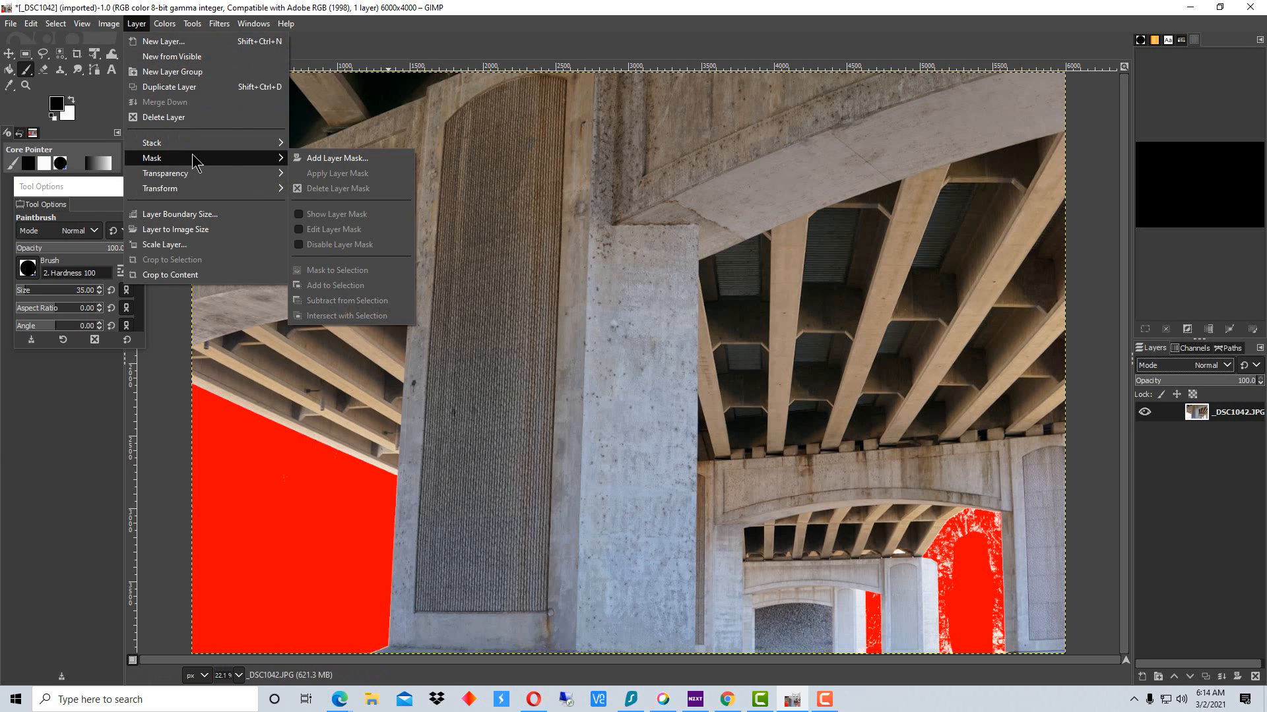
left_click(383, 163)
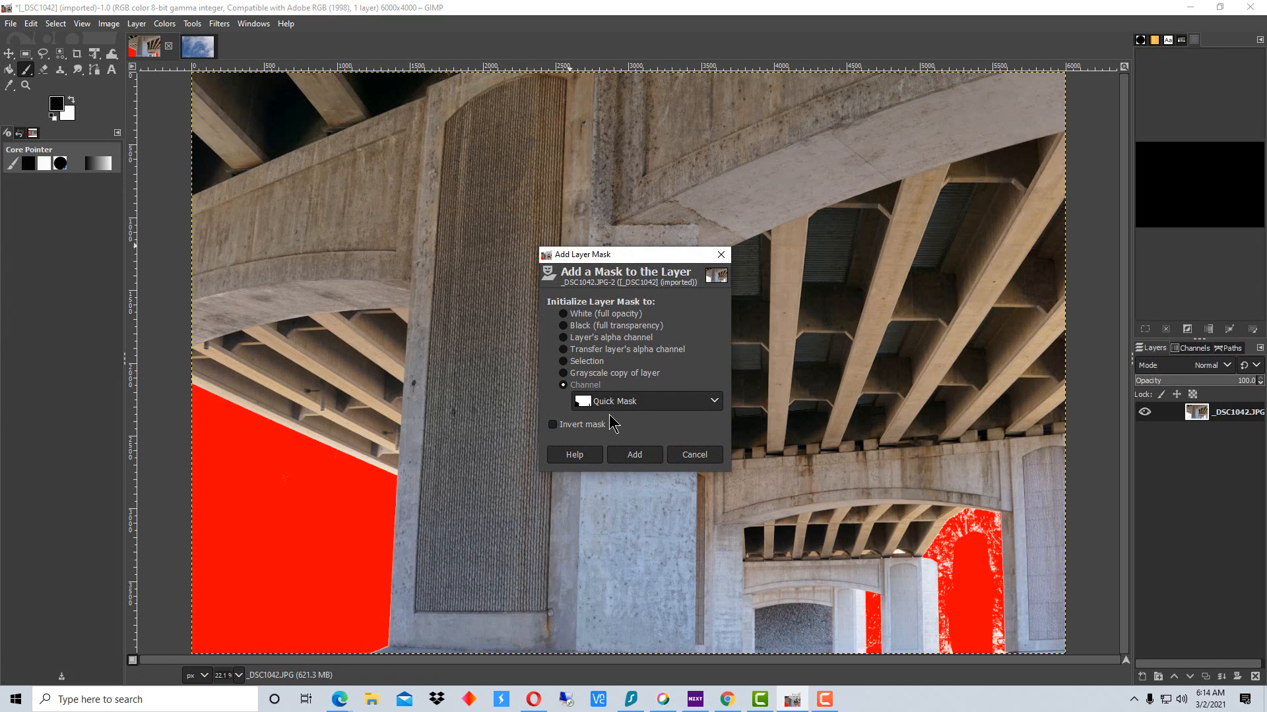
left_click(634, 454)
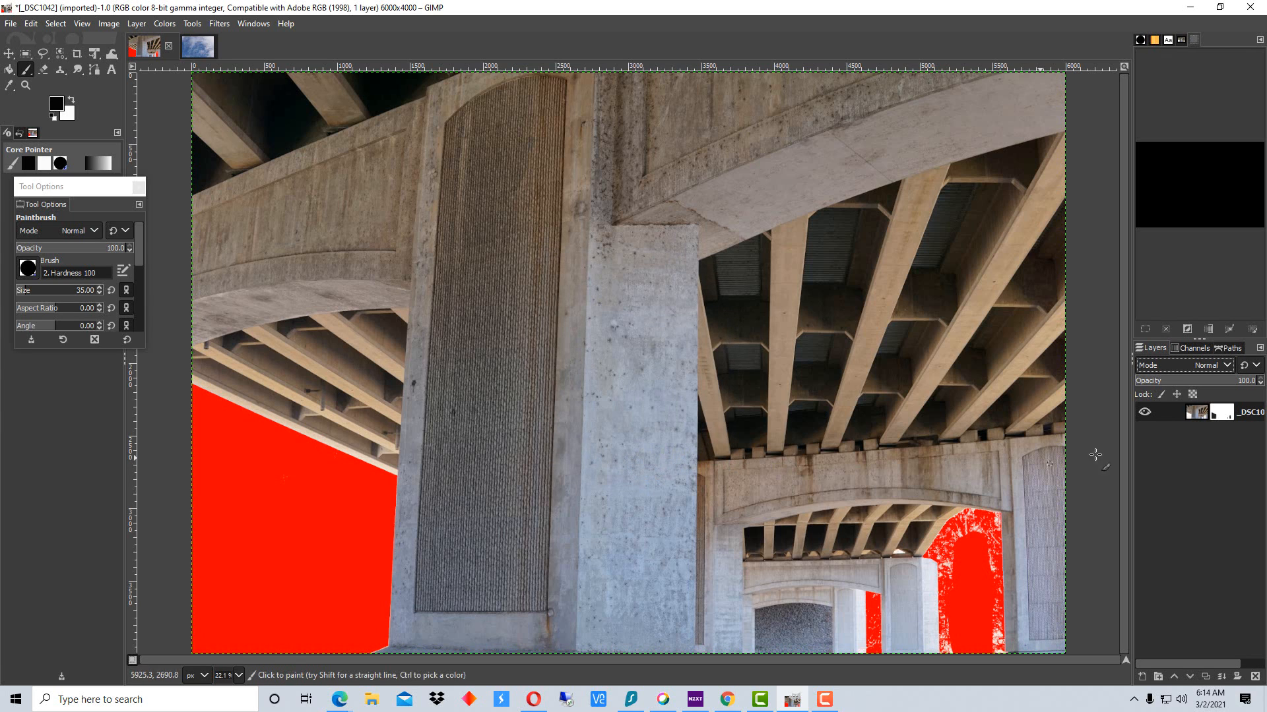
left_click(131, 661)
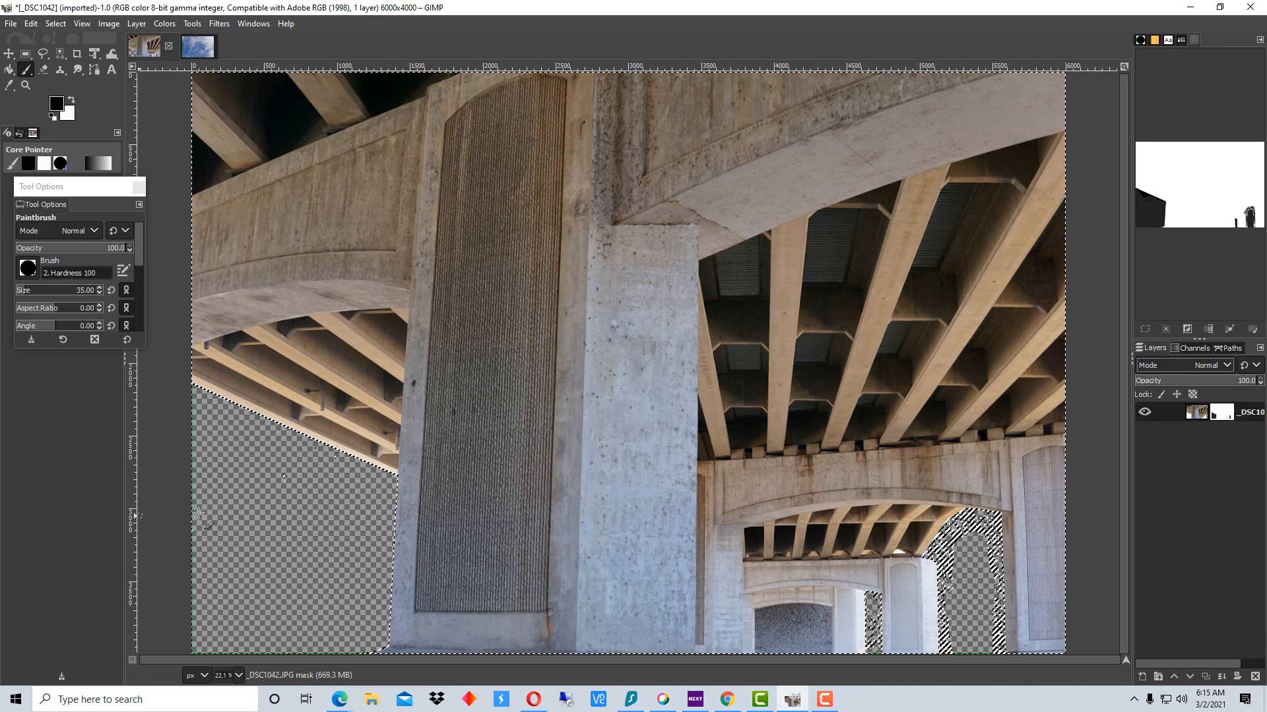
Step: Copy the whole _DSC1015 sky image to the clipboard and return to the _DSC1042 bridge image
left_click(201, 51)
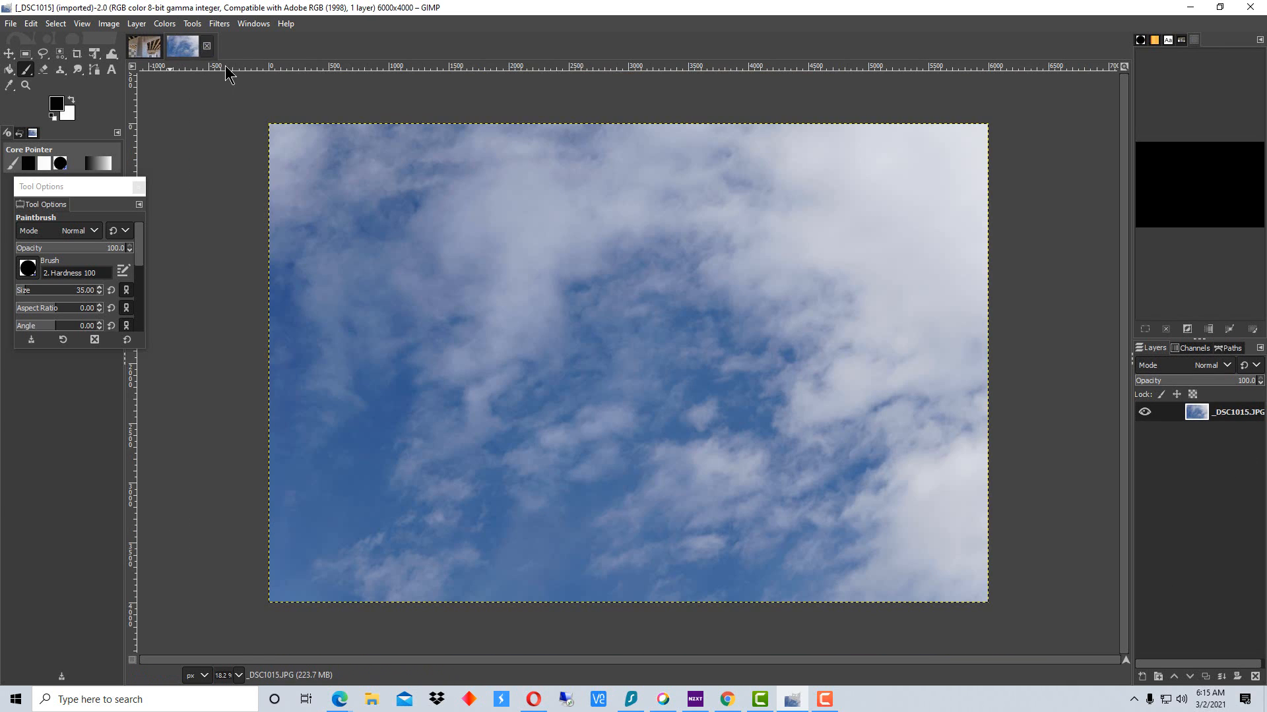
left_click(31, 24)
left_click(44, 108)
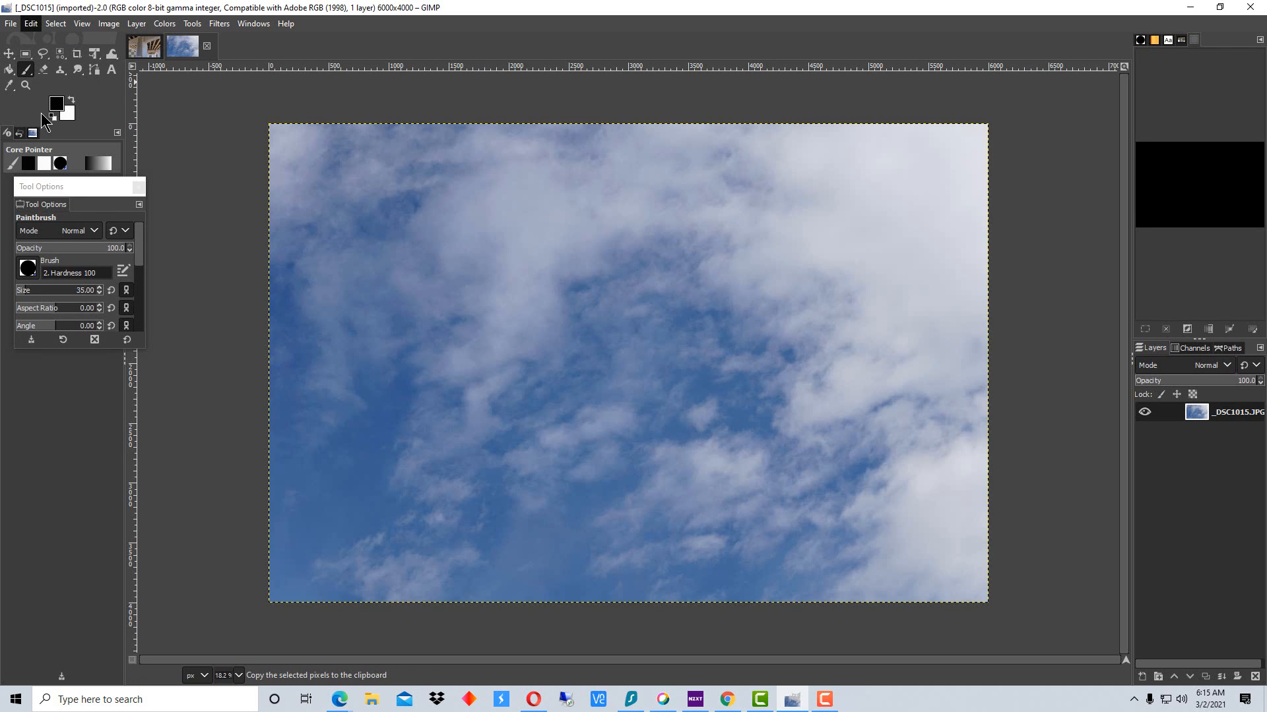
left_click(153, 52)
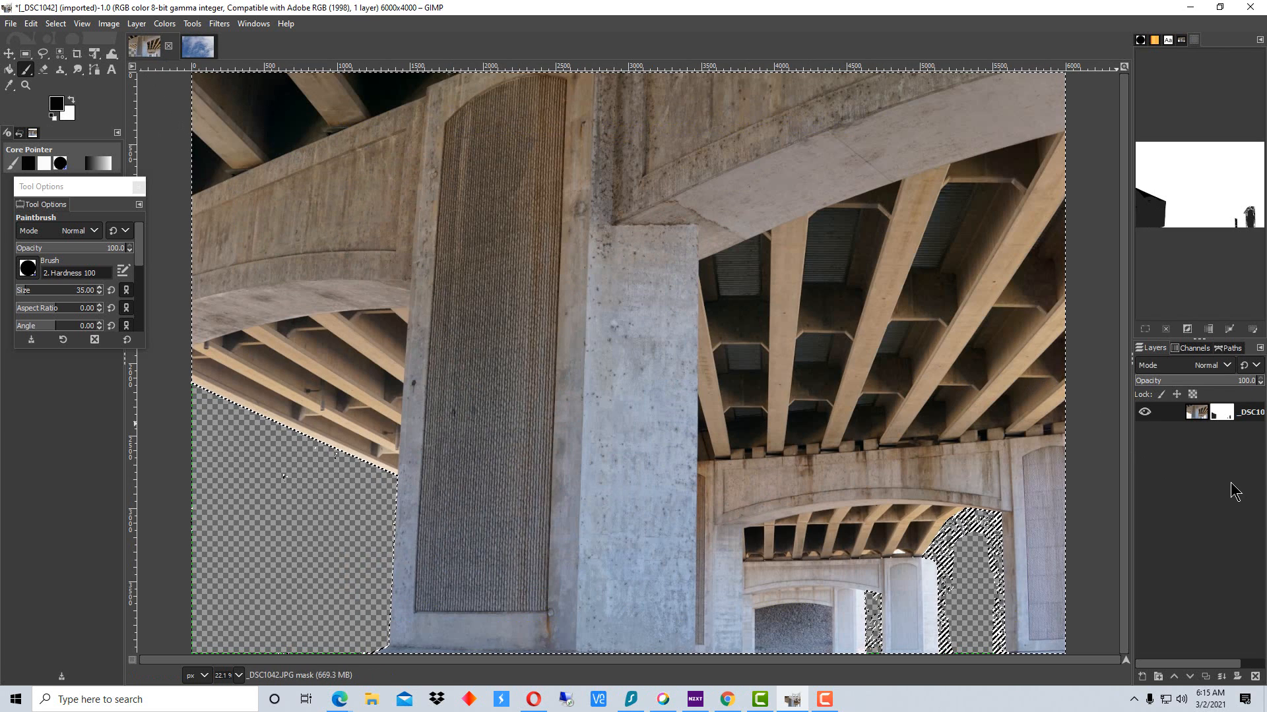
Step: Add a new layer above the bridge layer, paste the copied sky and anchor it onto the new layer
left_click(1142, 679)
left_click(1181, 666)
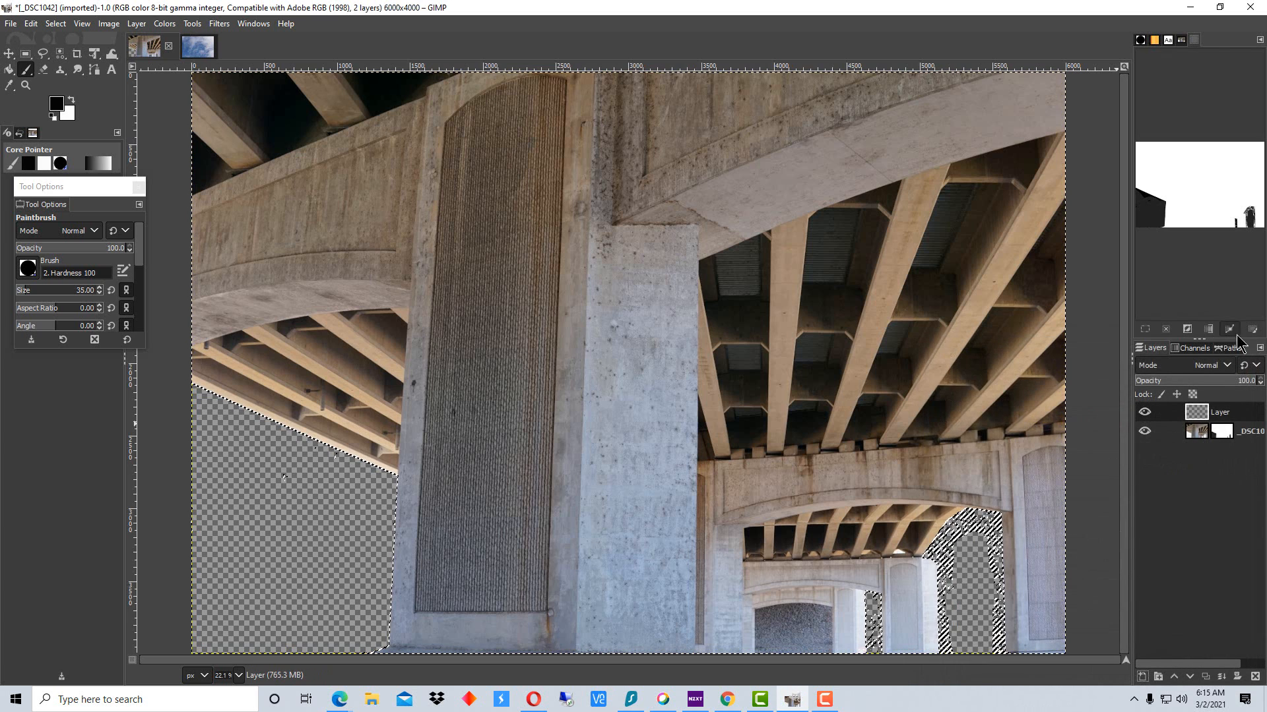
left_click(31, 24)
left_click(64, 147)
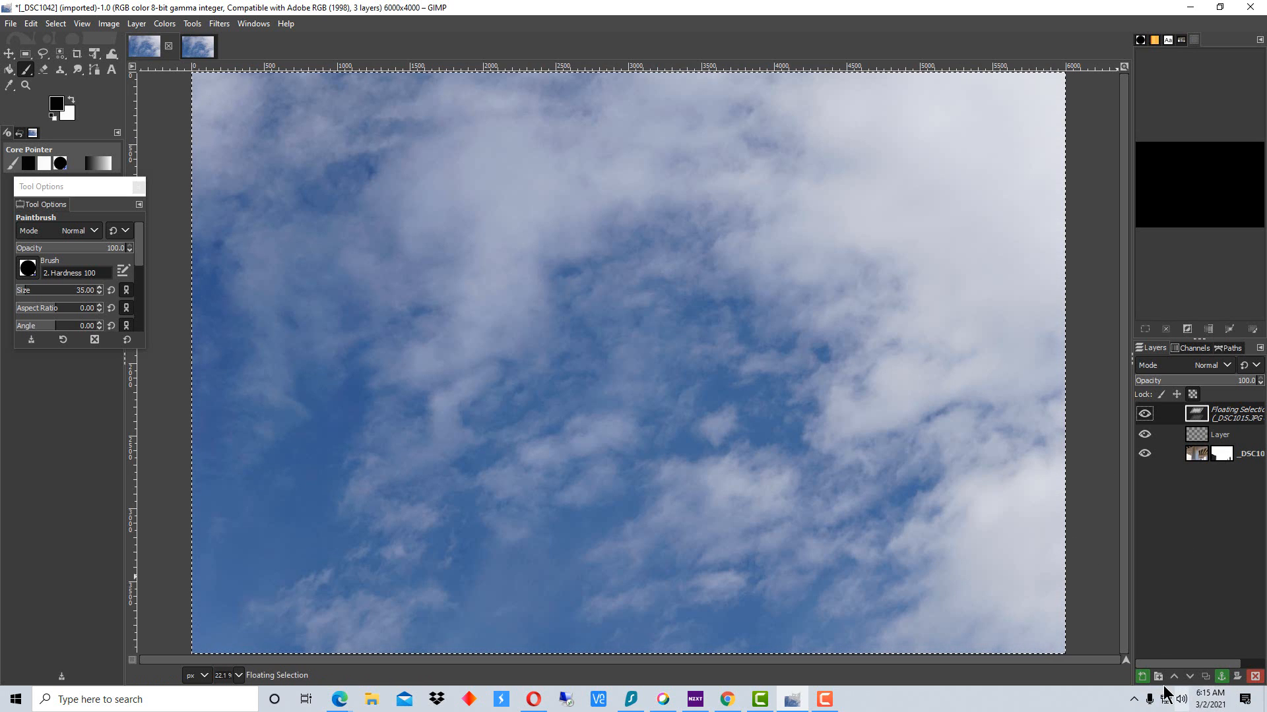
left_click(1222, 677)
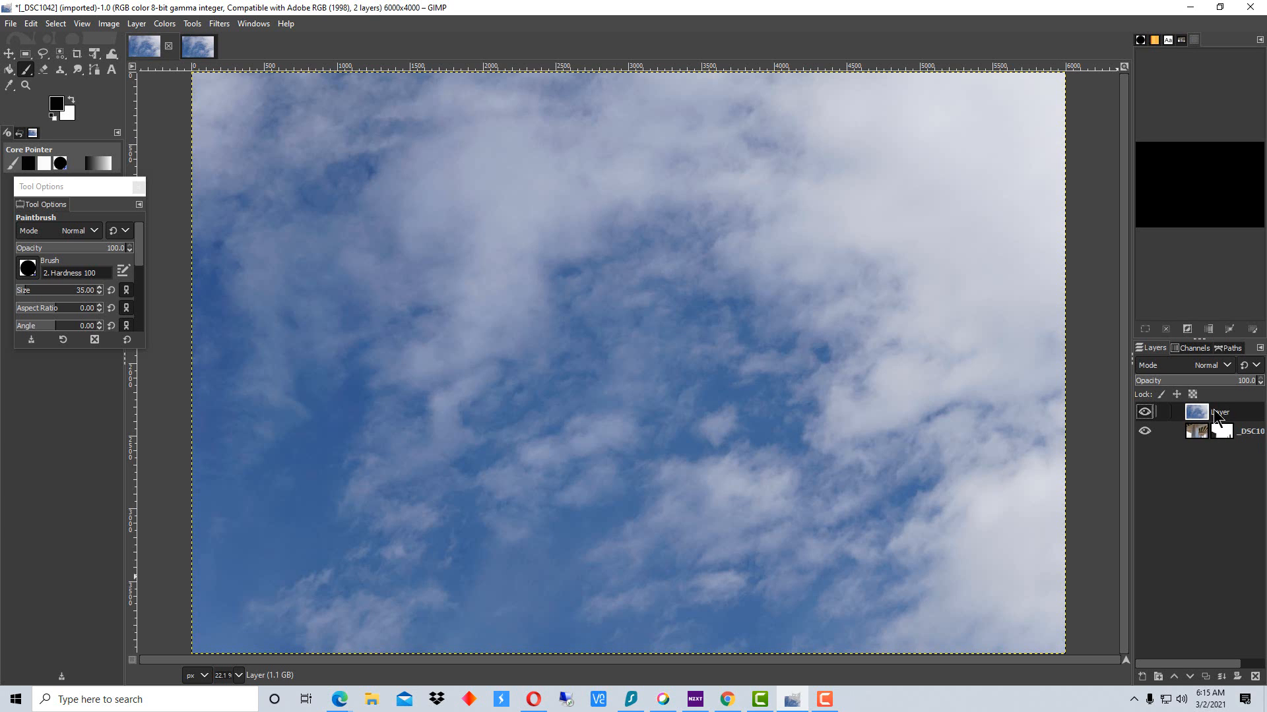
Step: Move the sky layer below the masked bridge layer in the layer stack
left_click_drag(1198, 410, 1195, 440)
left_click(1190, 677)
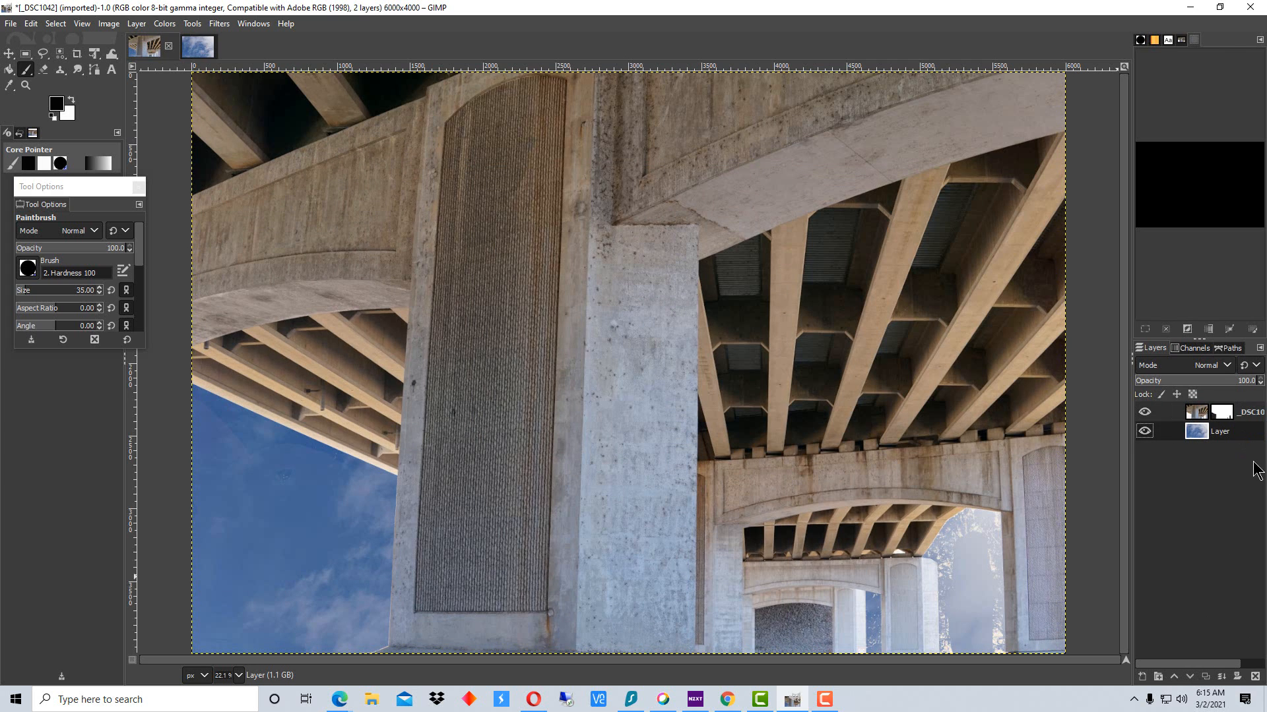
left_click(1174, 677)
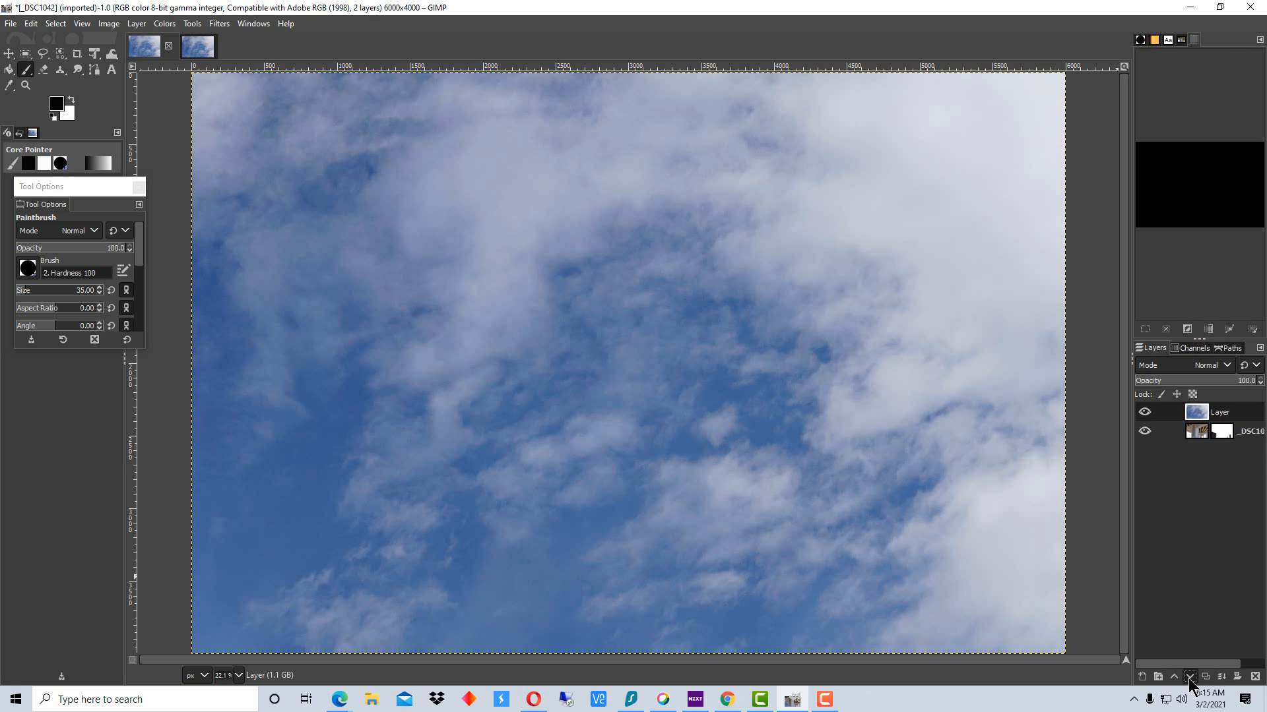
left_click(1189, 677)
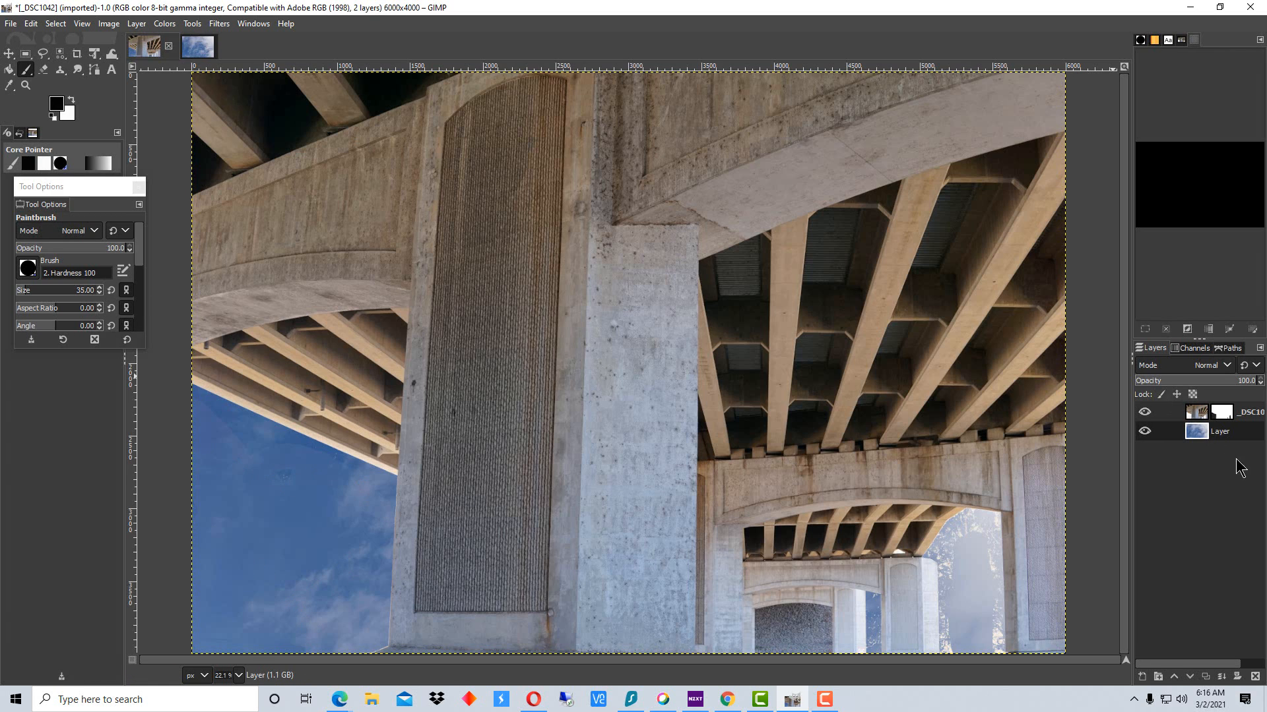
Step: Paint black on the bridge layer's mask with a size 106 Paintbrush over the leftover background spots in the sky areas
left_click(1227, 412)
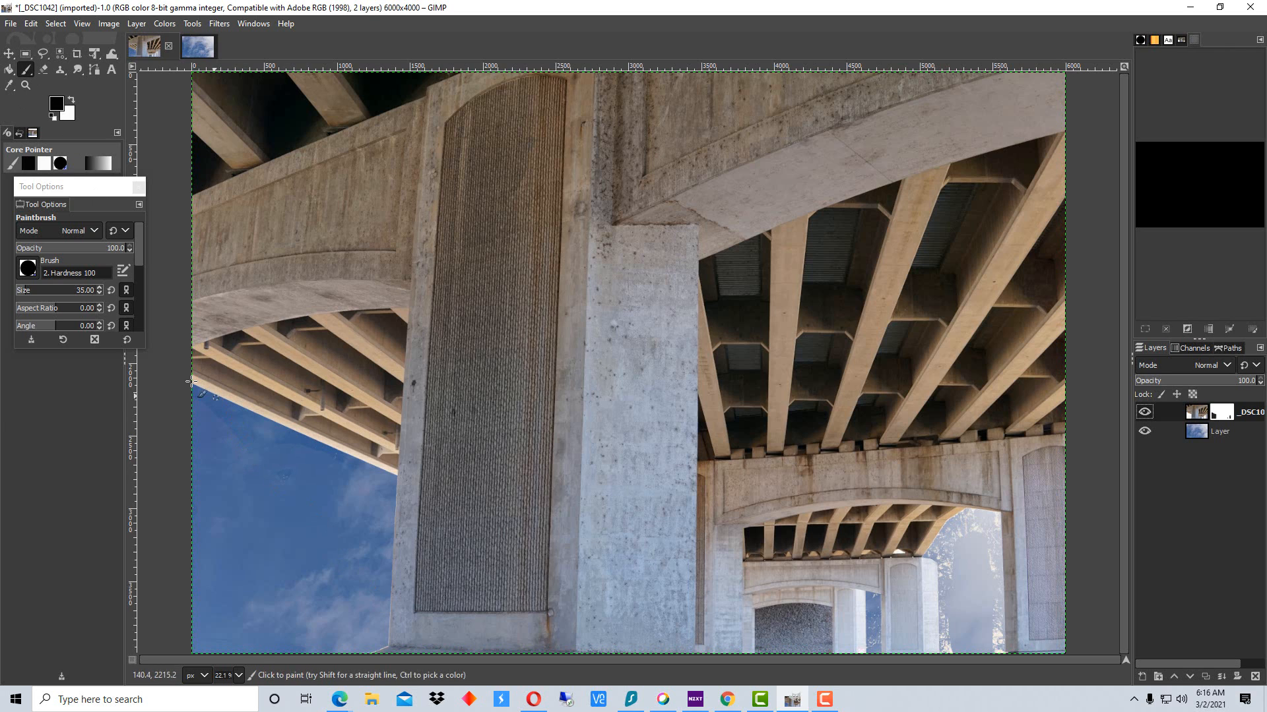
left_click(99, 288)
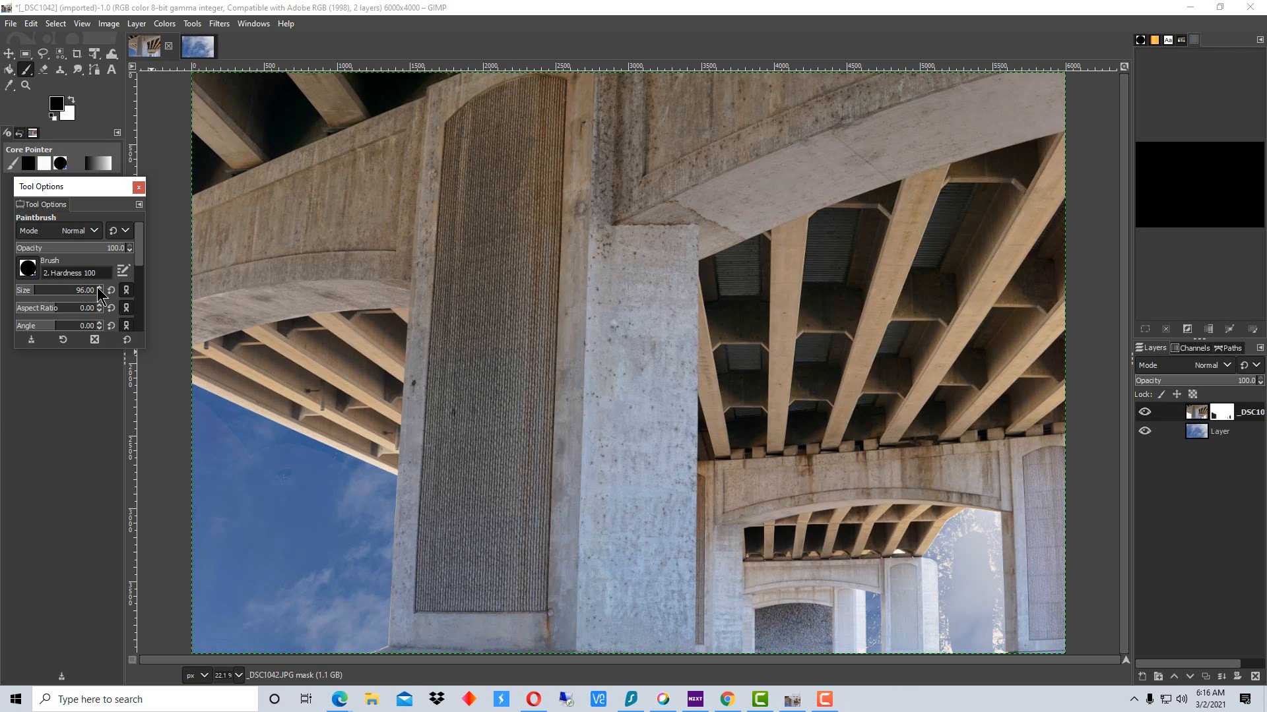
left_click(258, 454)
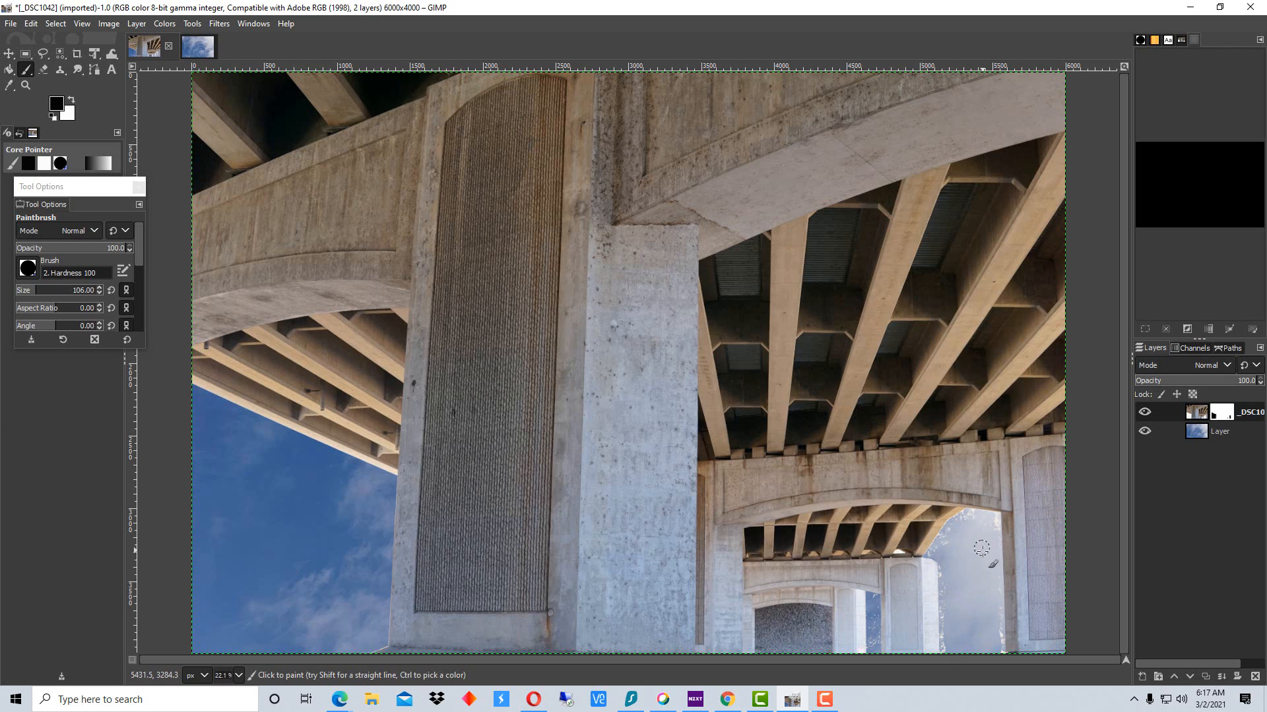
left_click(61, 57)
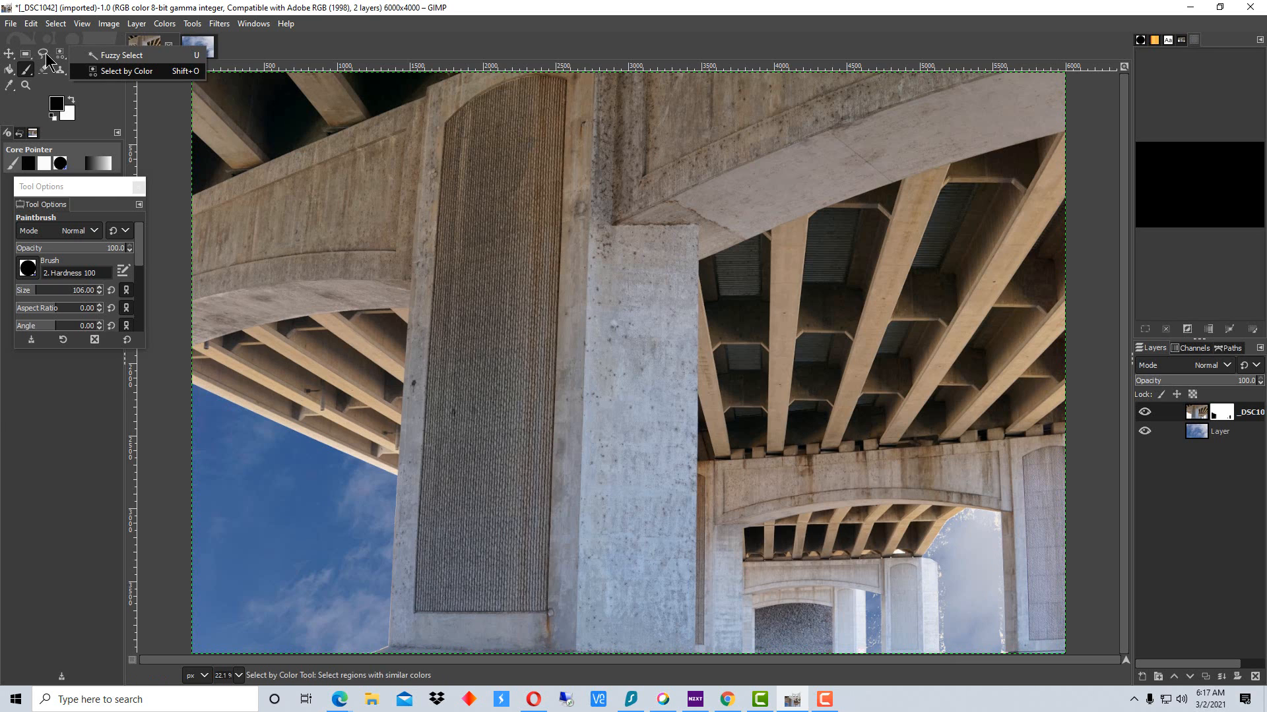
left_click(47, 56)
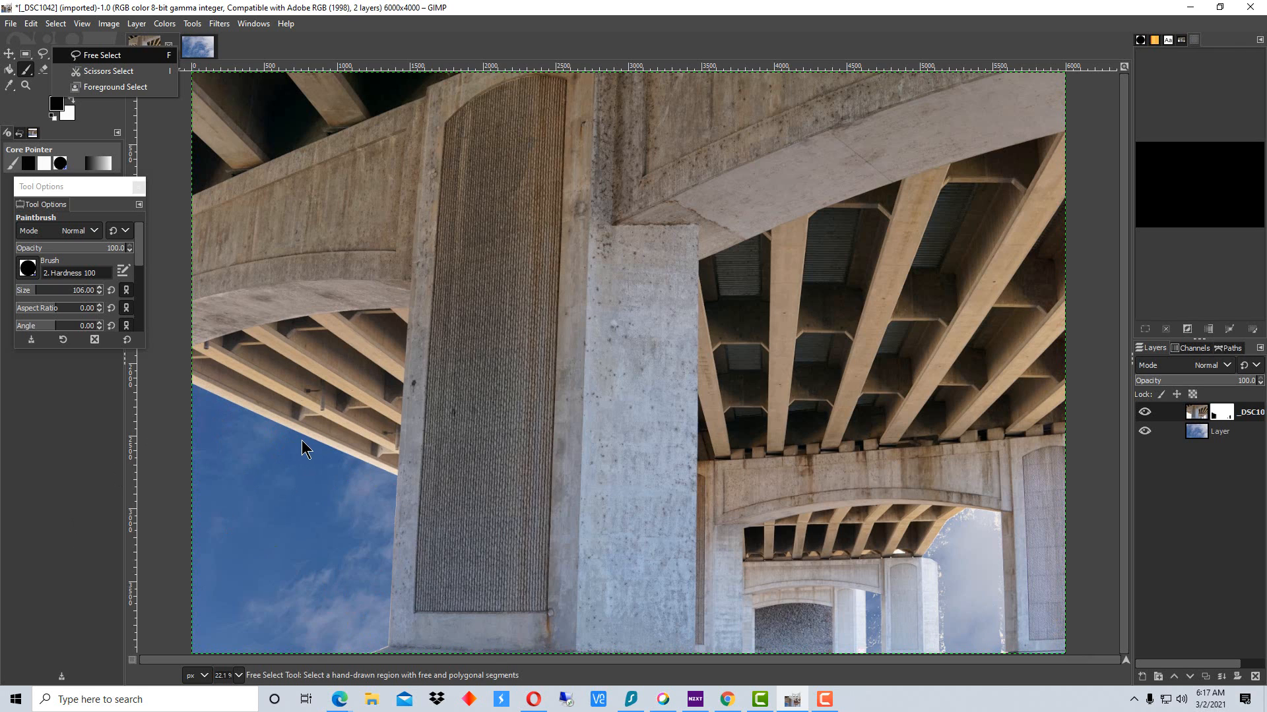
left_click(92, 114)
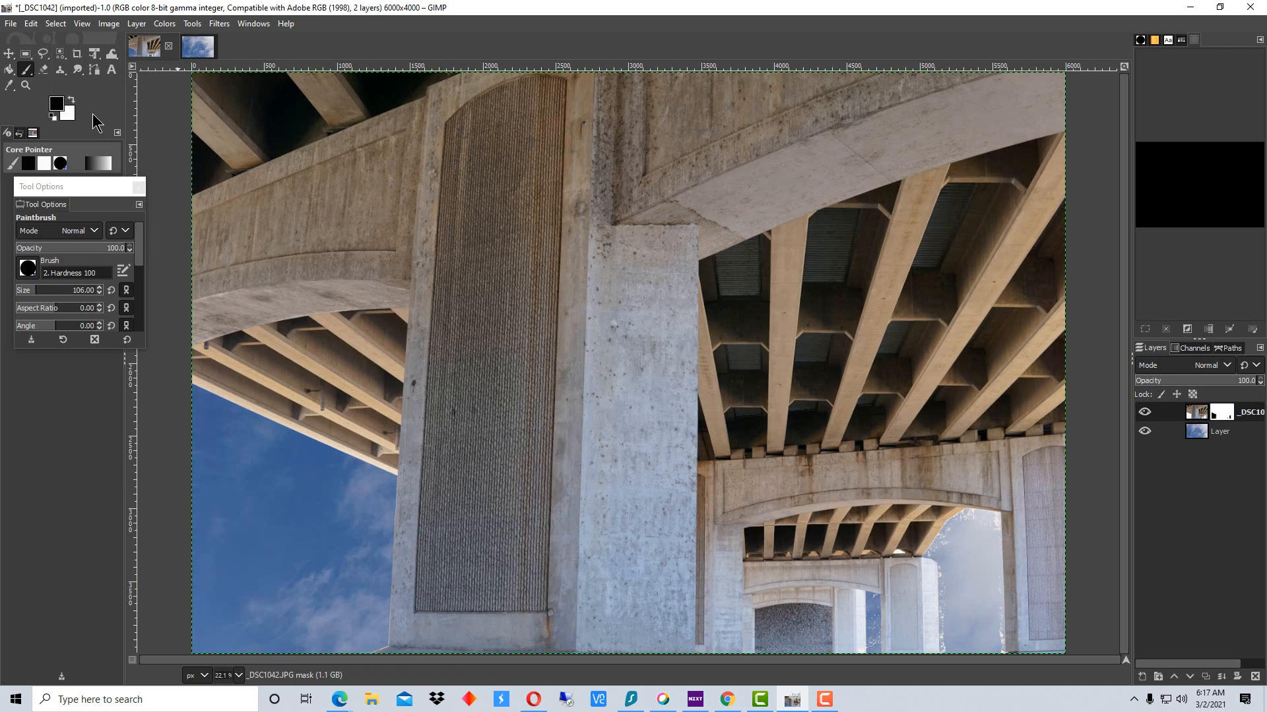